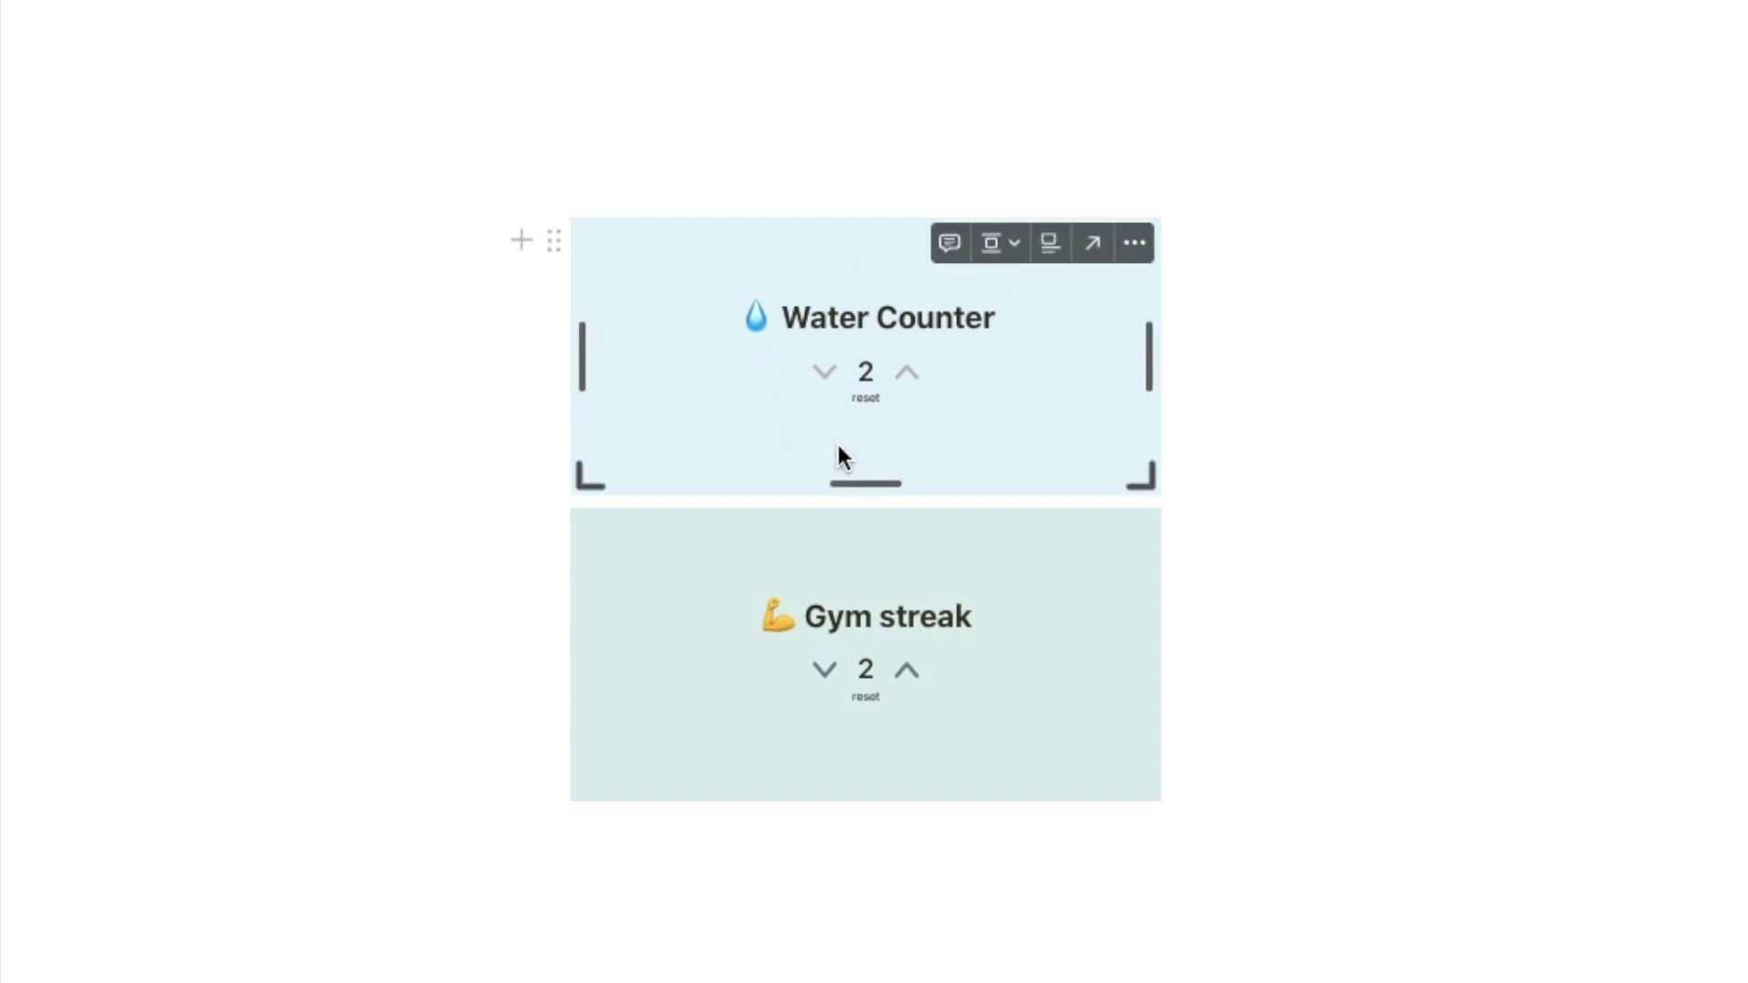
Test the Water Counter arrows, raising it to 5, lowering to 3, ending at 4
{"action": "left_click", "coordinate": [907, 374]}
{"action": "left_click", "coordinate": [908, 374]}
{"action": "left_click", "coordinate": [907, 374]}
{"action": "left_click", "coordinate": [821, 374]}
{"action": "left_click", "coordinate": [819, 378]}
{"action": "left_click", "coordinate": [911, 375]}
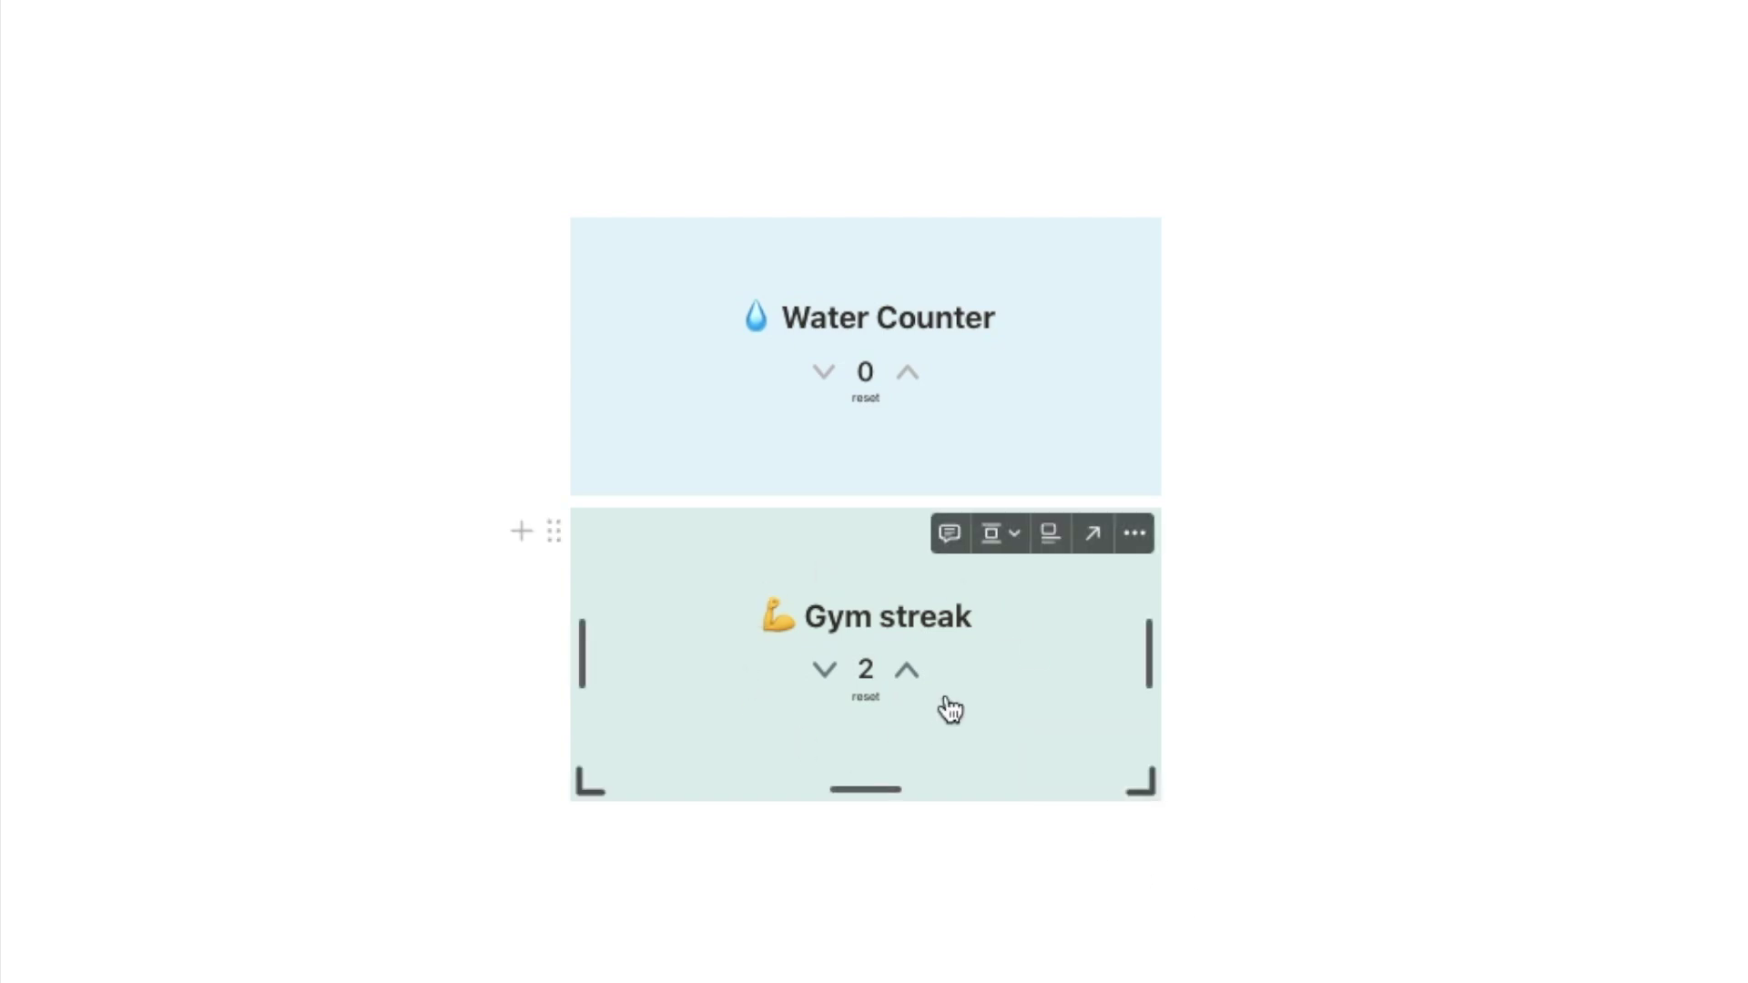
Raise the Gym streak count step by step to 5
{"action": "left_click", "coordinate": [908, 672]}
{"action": "left_click", "coordinate": [909, 674]}
{"action": "left_click", "coordinate": [908, 673]}
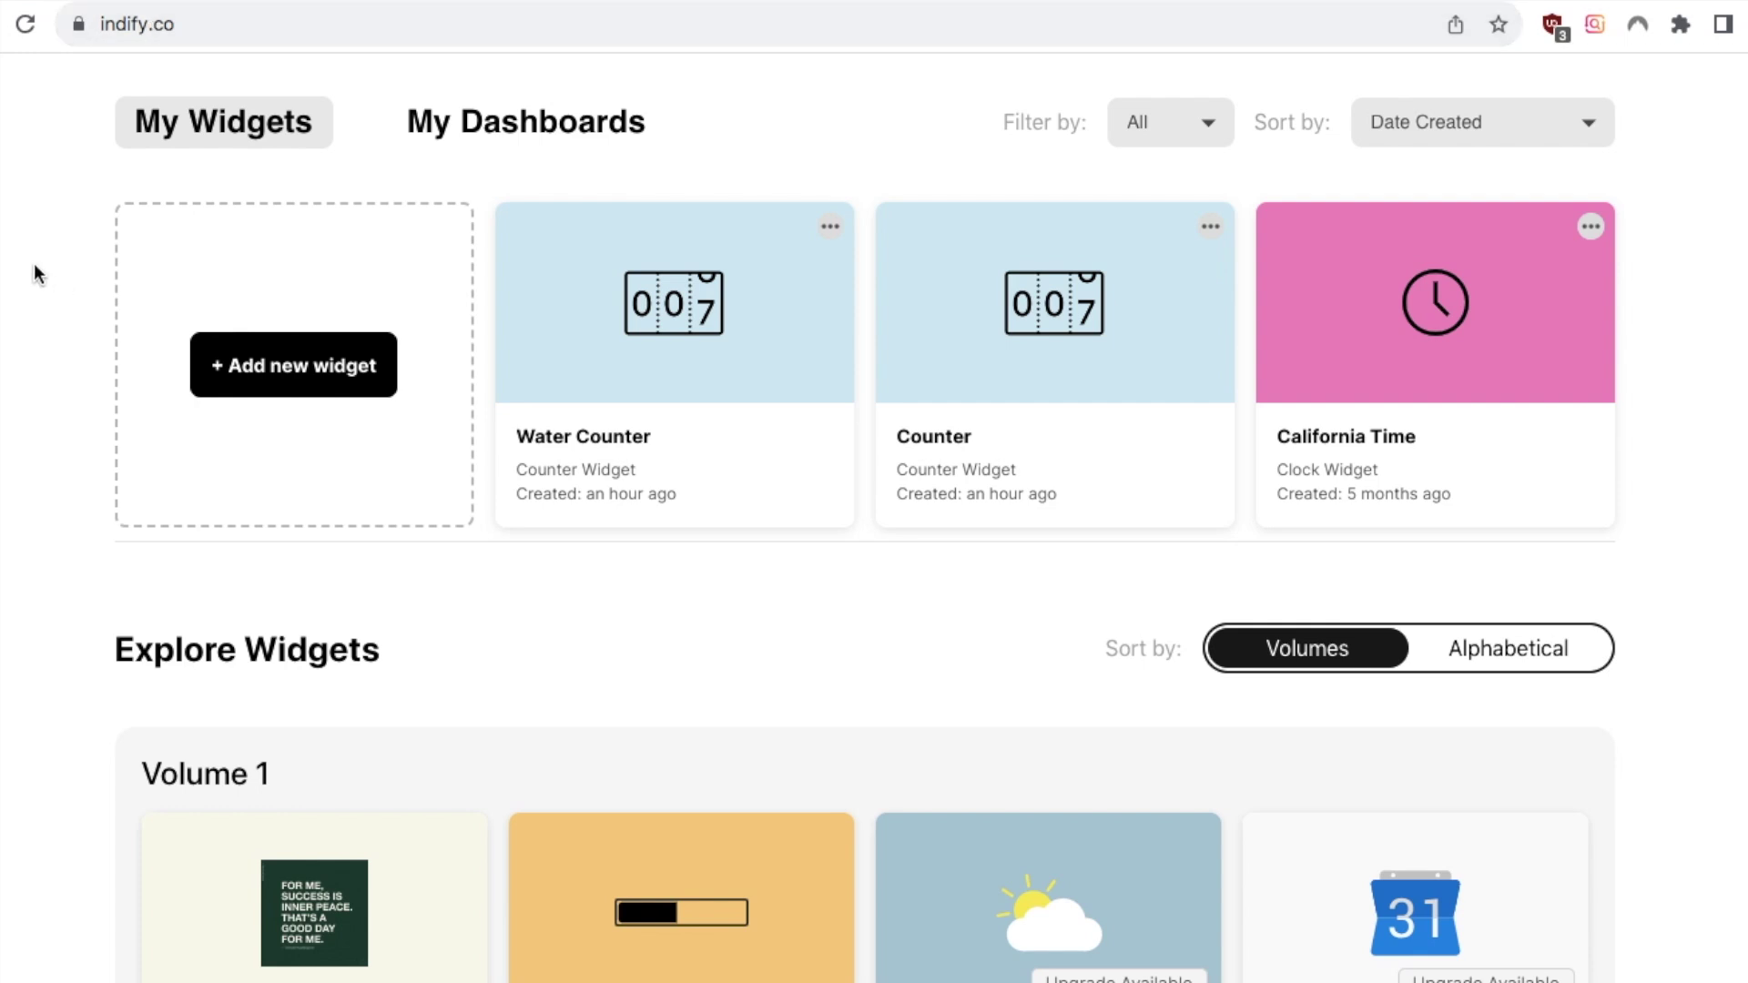
Create a new Counter widget titled 'Counter' from the Explore Widgets section
{"action": "scroll", "coordinate": [20, 290], "scroll_direction": "down", "scroll_amount": 4}
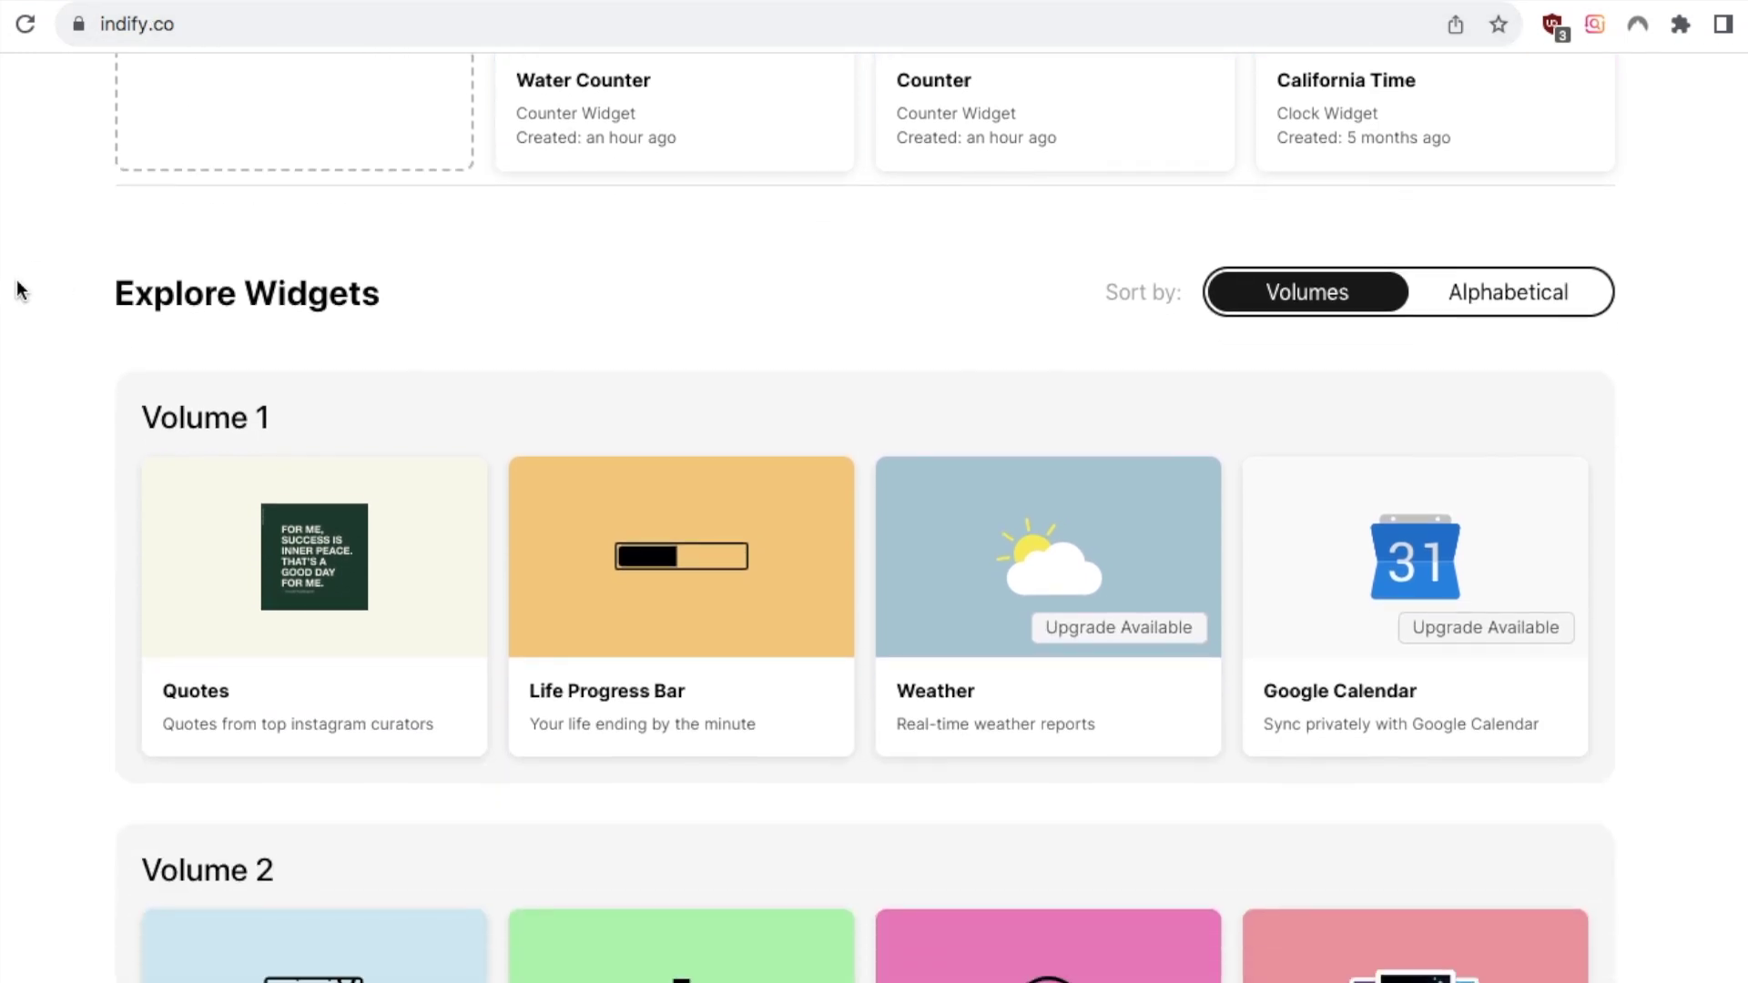
{"action": "scroll", "coordinate": [71, 408], "scroll_direction": "down", "scroll_amount": 5}
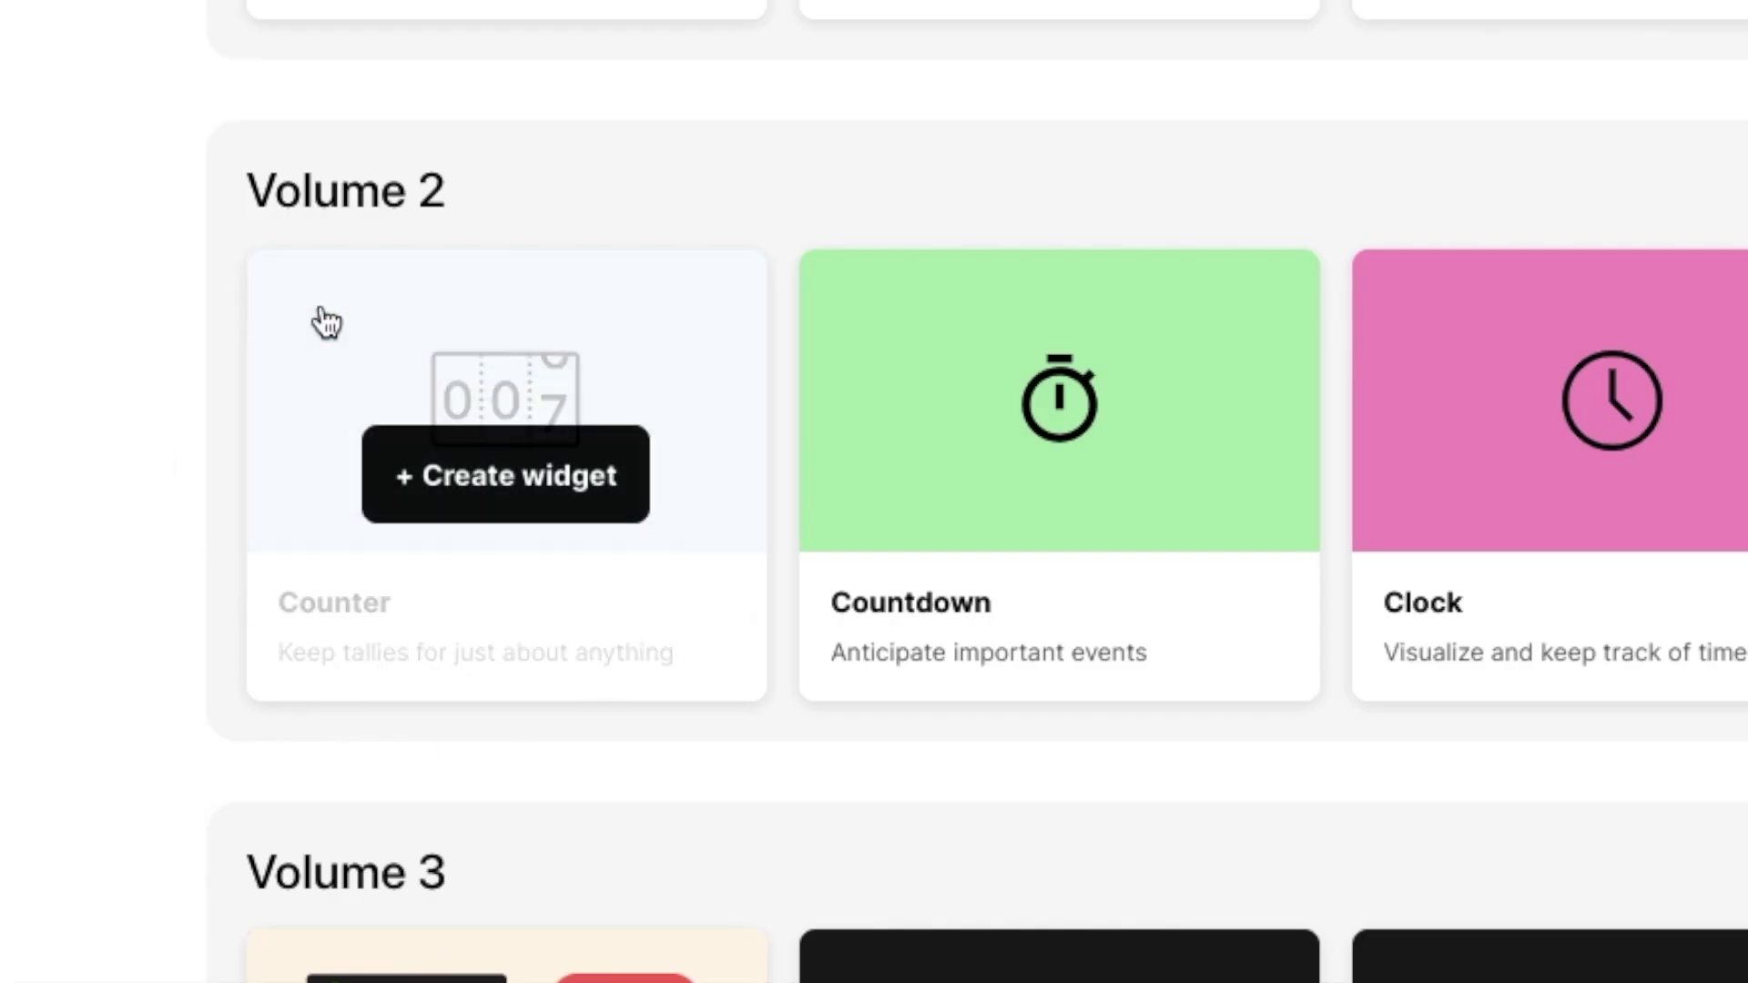
{"action": "mouse_move", "coordinate": [459, 510]}
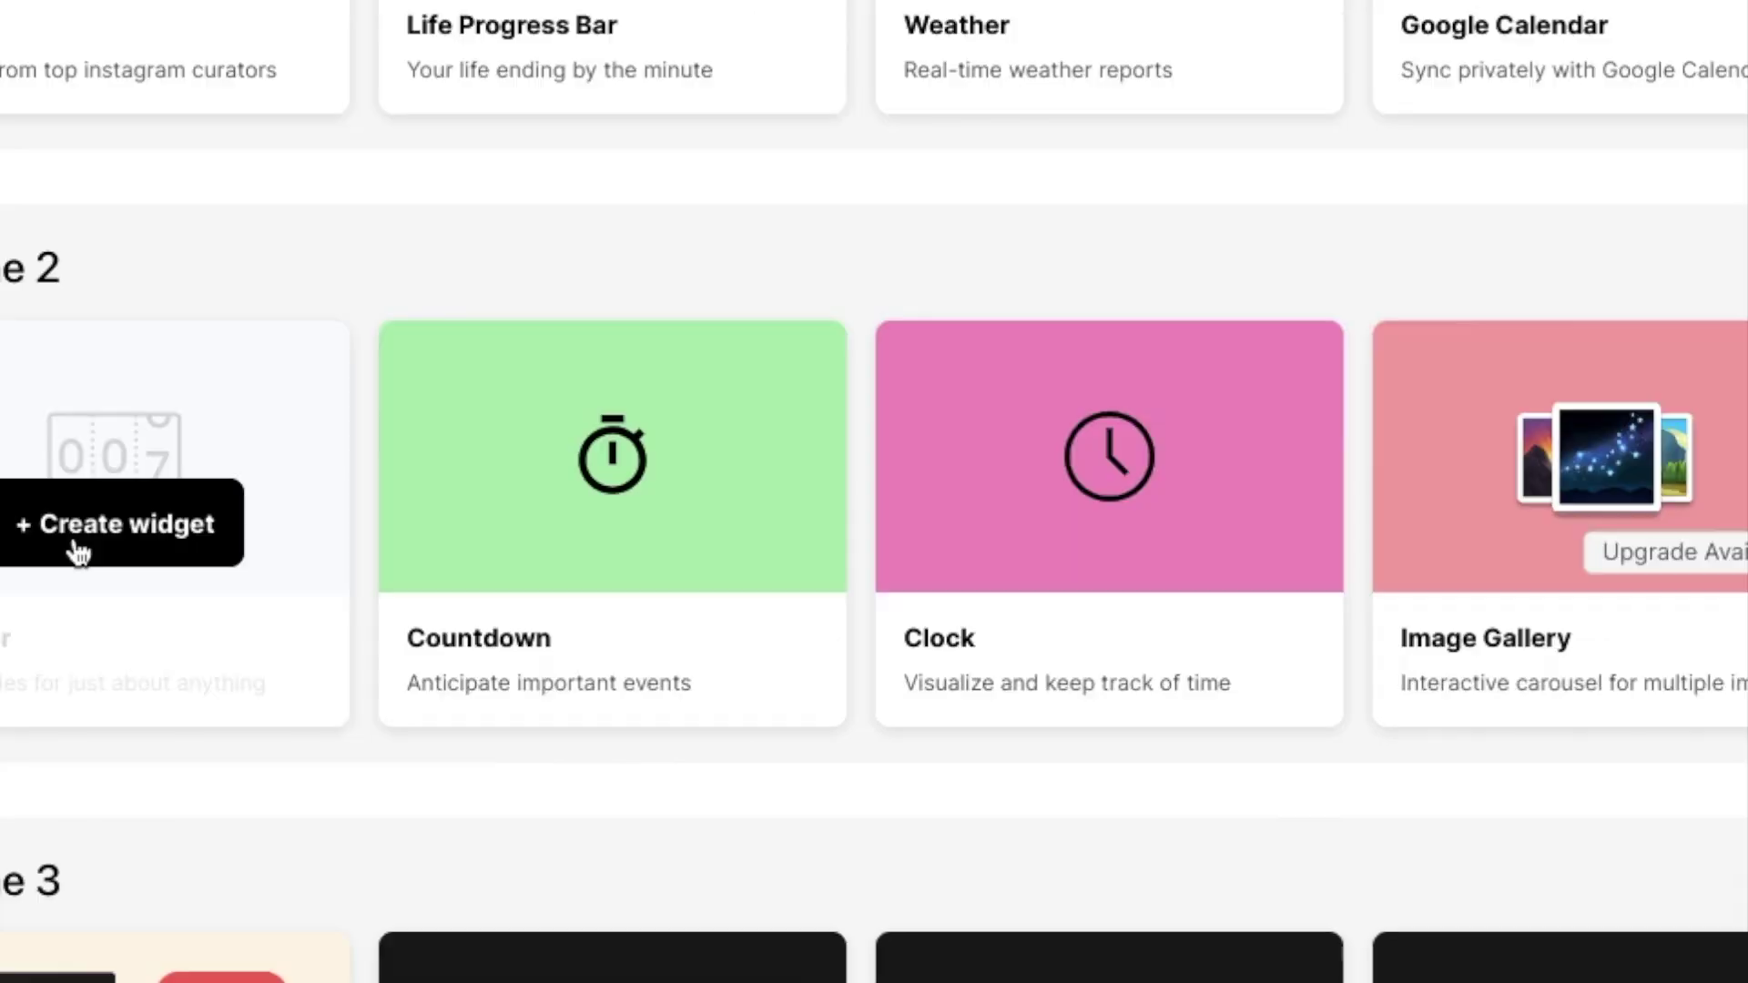
{"action": "left_click", "coordinate": [79, 546]}
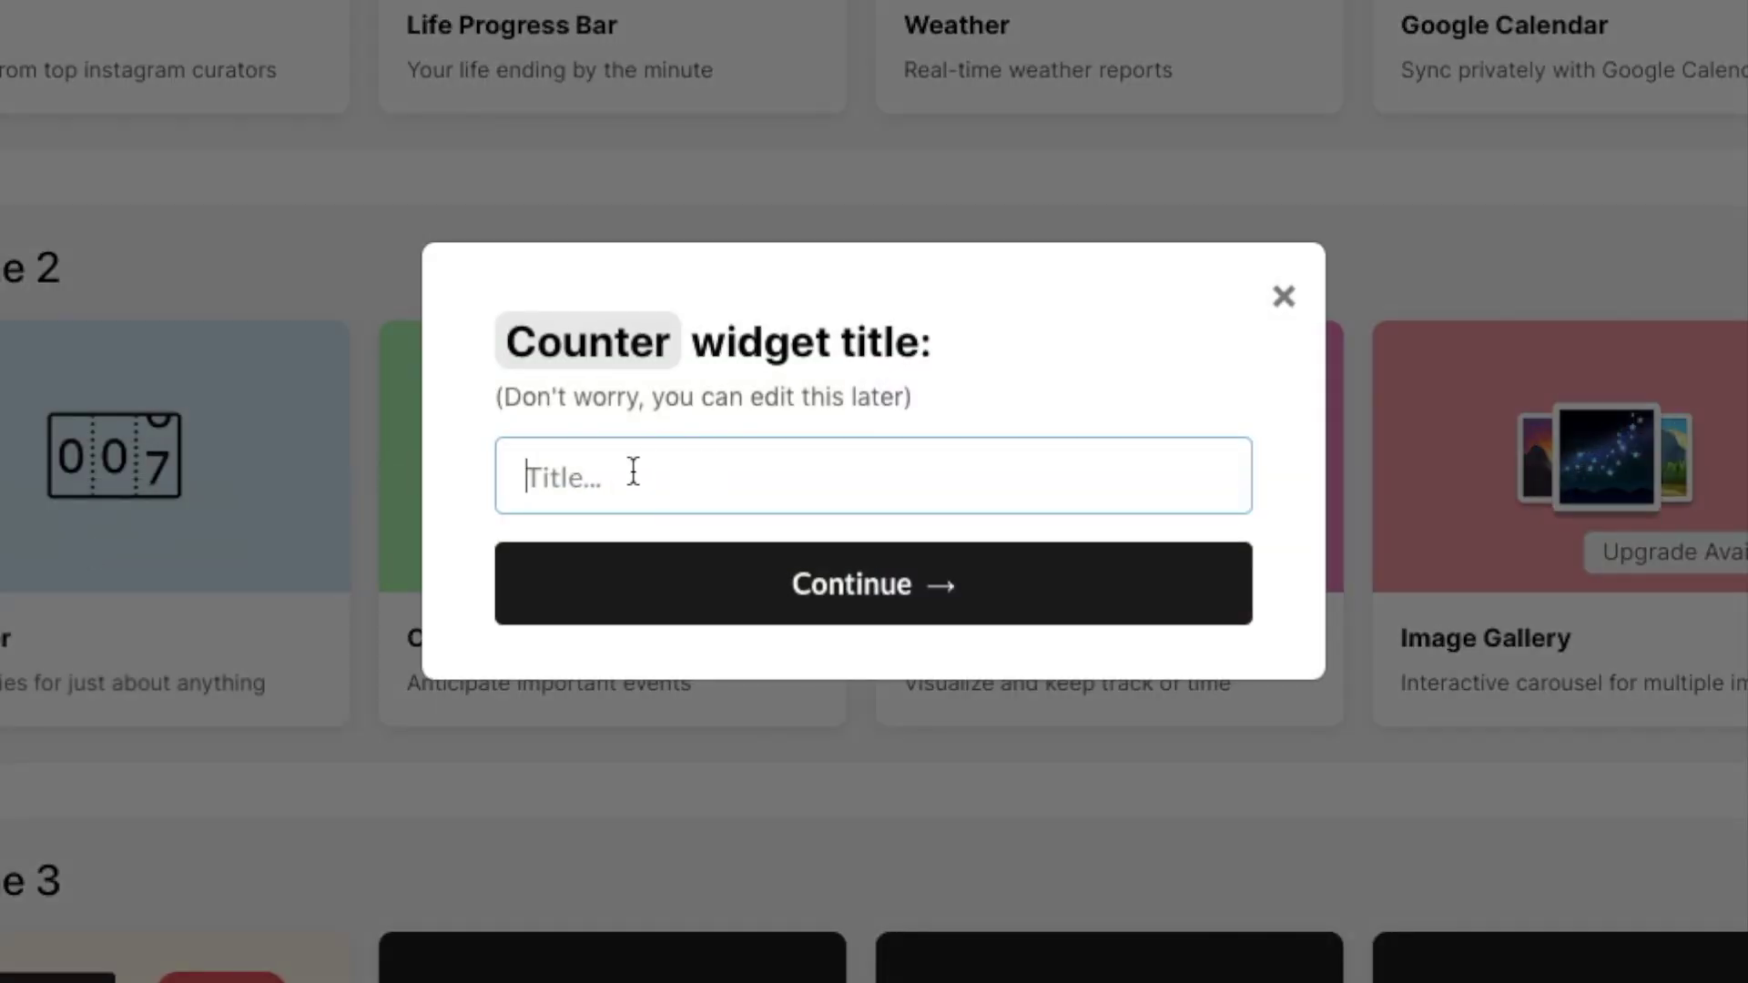
{"action": "type", "text": "Counter"}
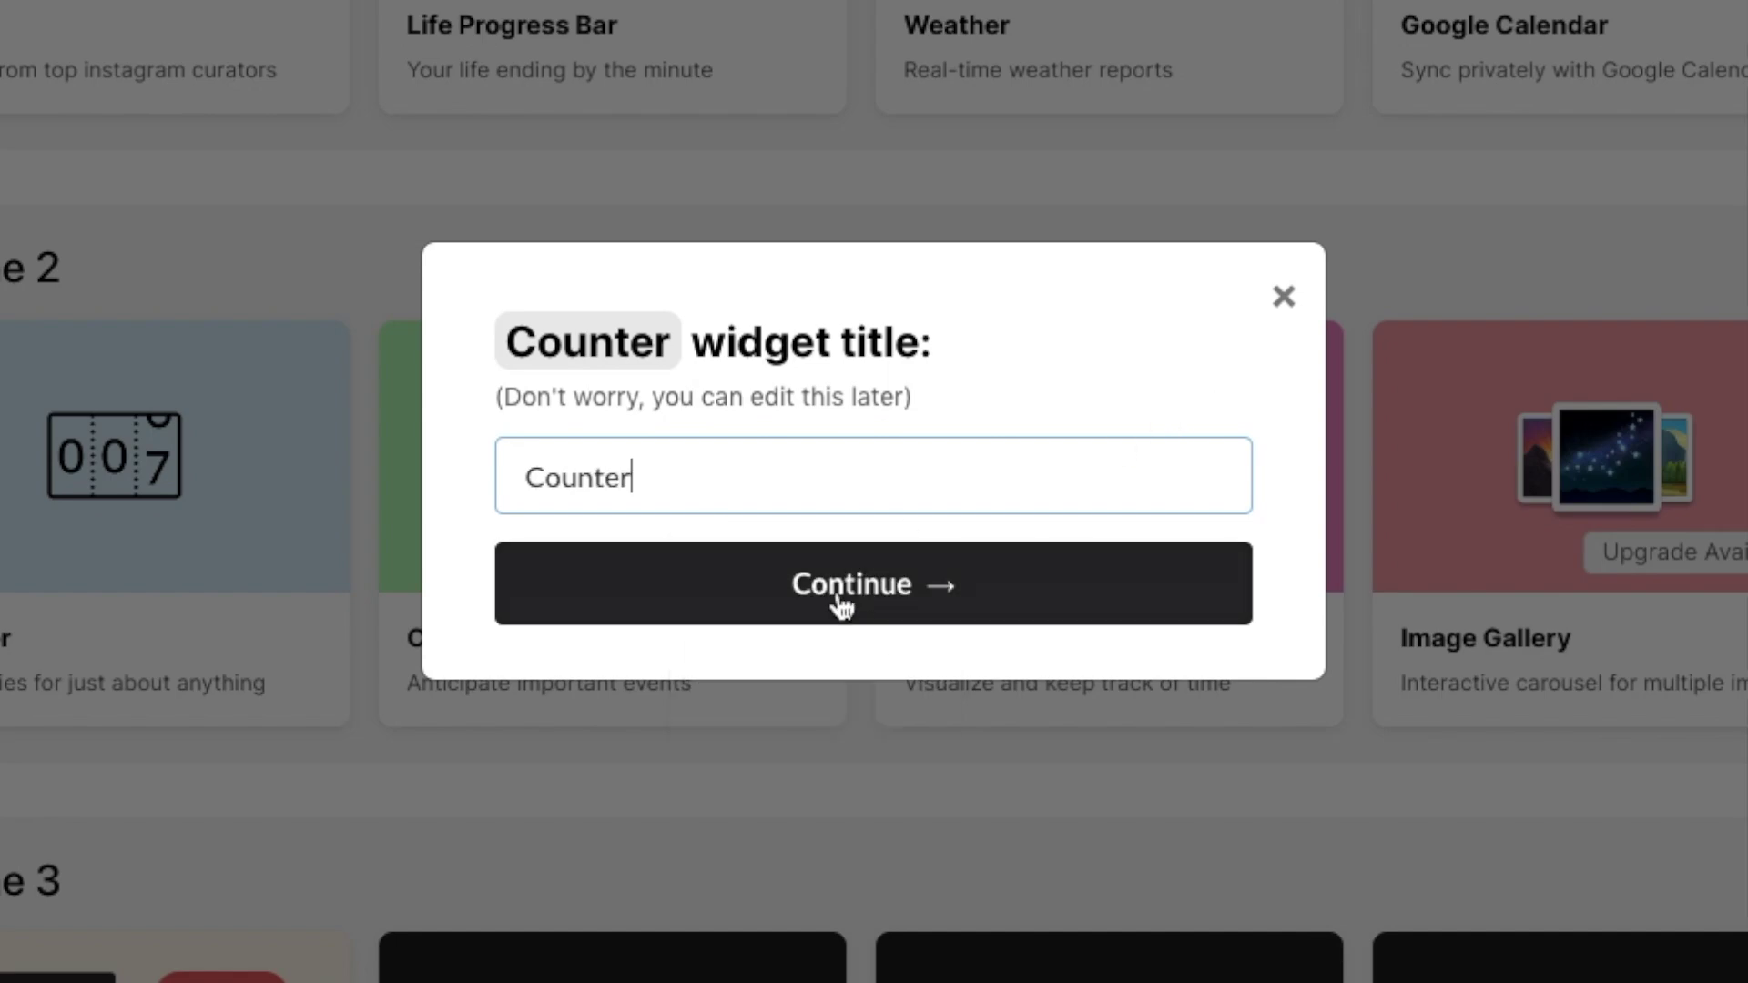
{"action": "left_click", "coordinate": [862, 597]}
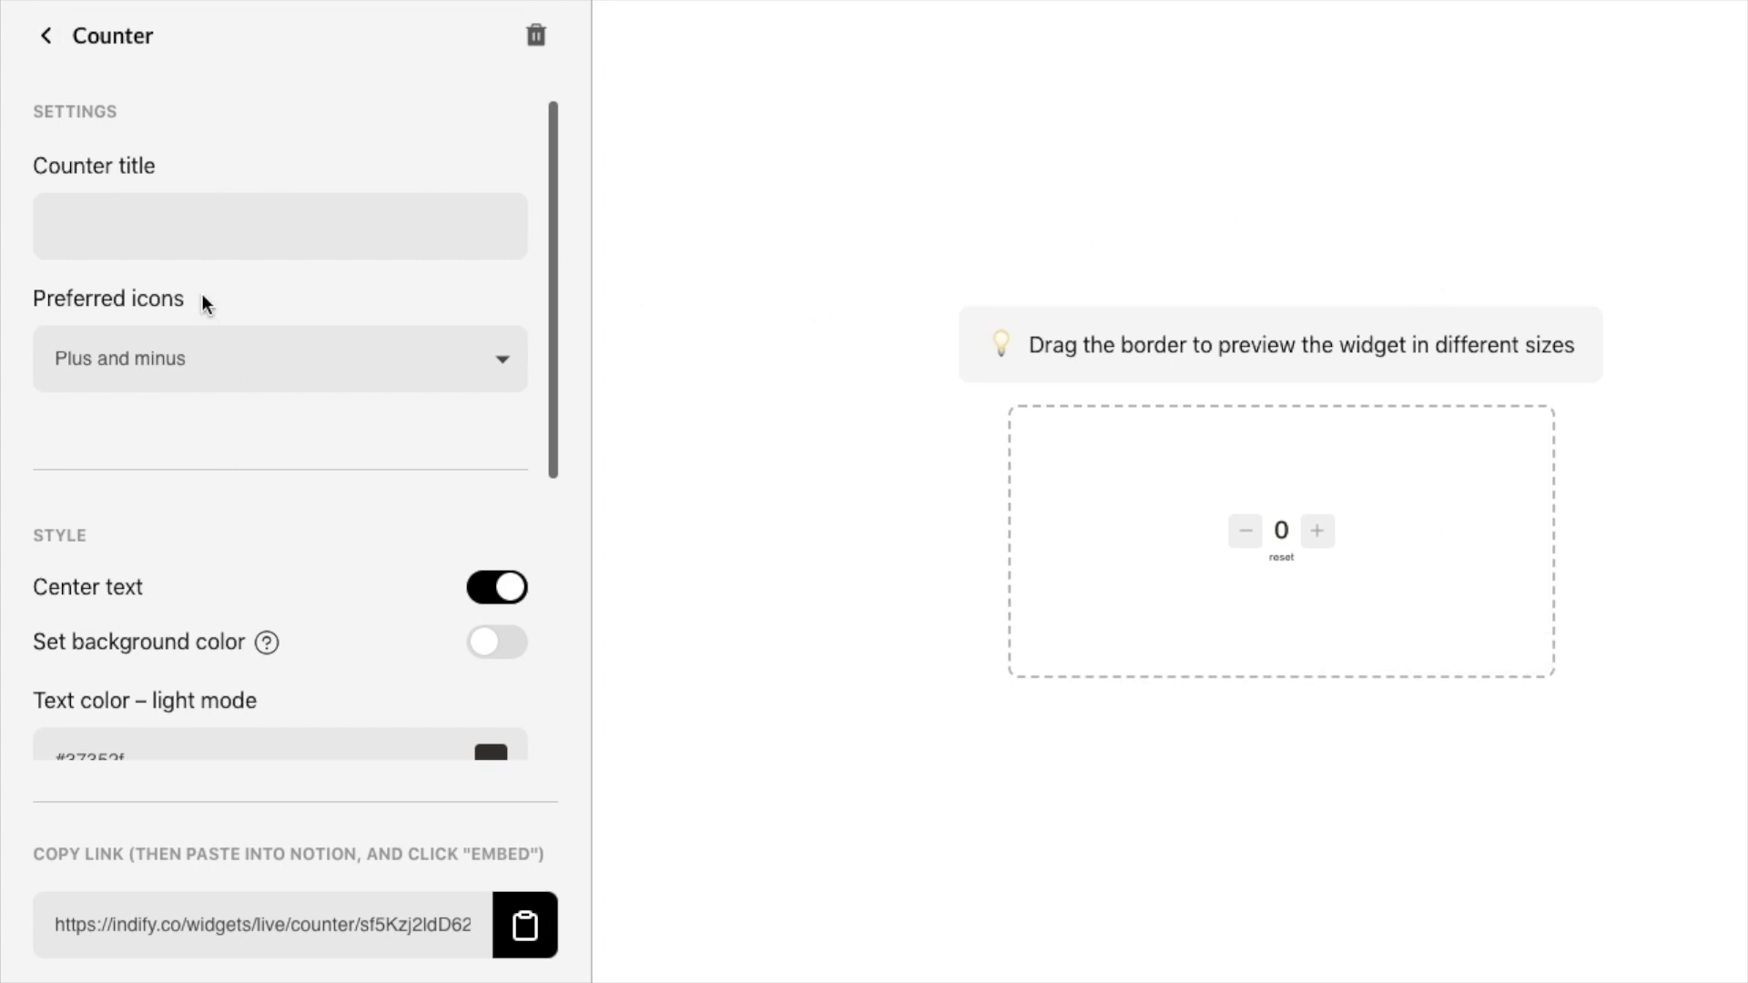
Title the counter '💪 Gym streak', inserting the flexed-biceps emoji from the Character Viewer
{"action": "scroll", "coordinate": [222, 371], "scroll_direction": "down", "scroll_amount": 3}
{"action": "scroll", "coordinate": [221, 366], "scroll_direction": "up", "scroll_amount": 3}
{"action": "type", "text": "Gym streak"}
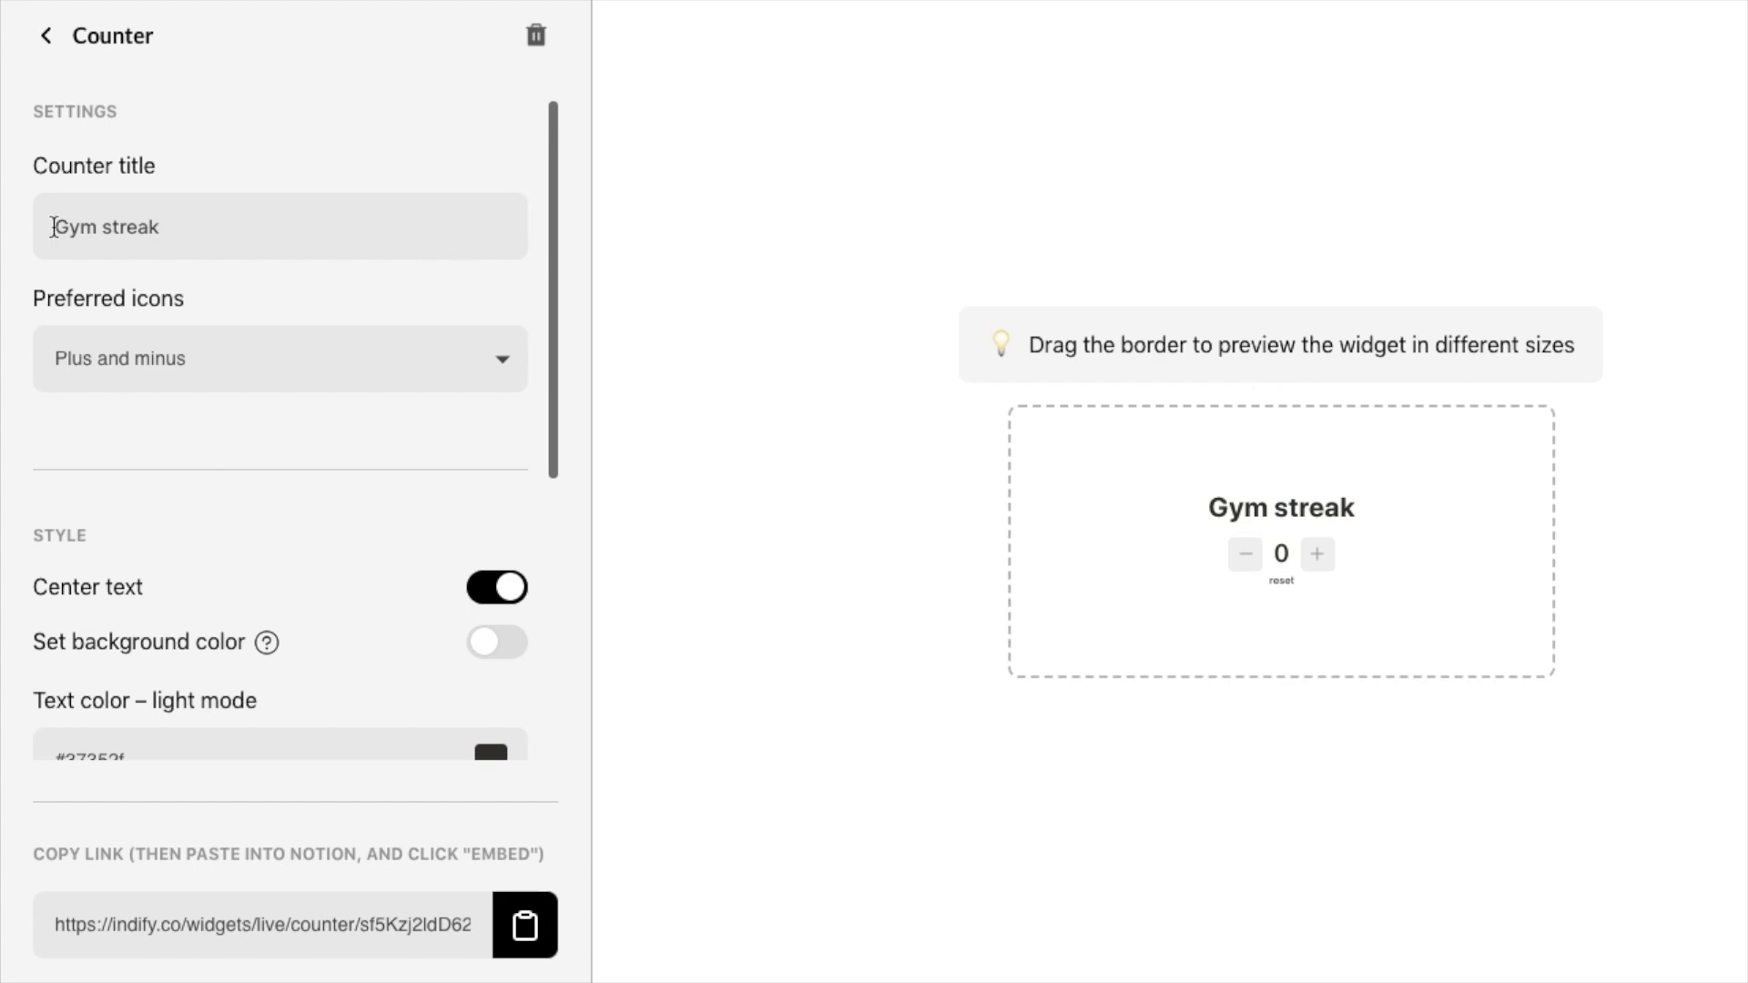
{"action": "left_click", "coordinate": [54, 227]}
{"action": "key", "text": "ctrl+super+space"}
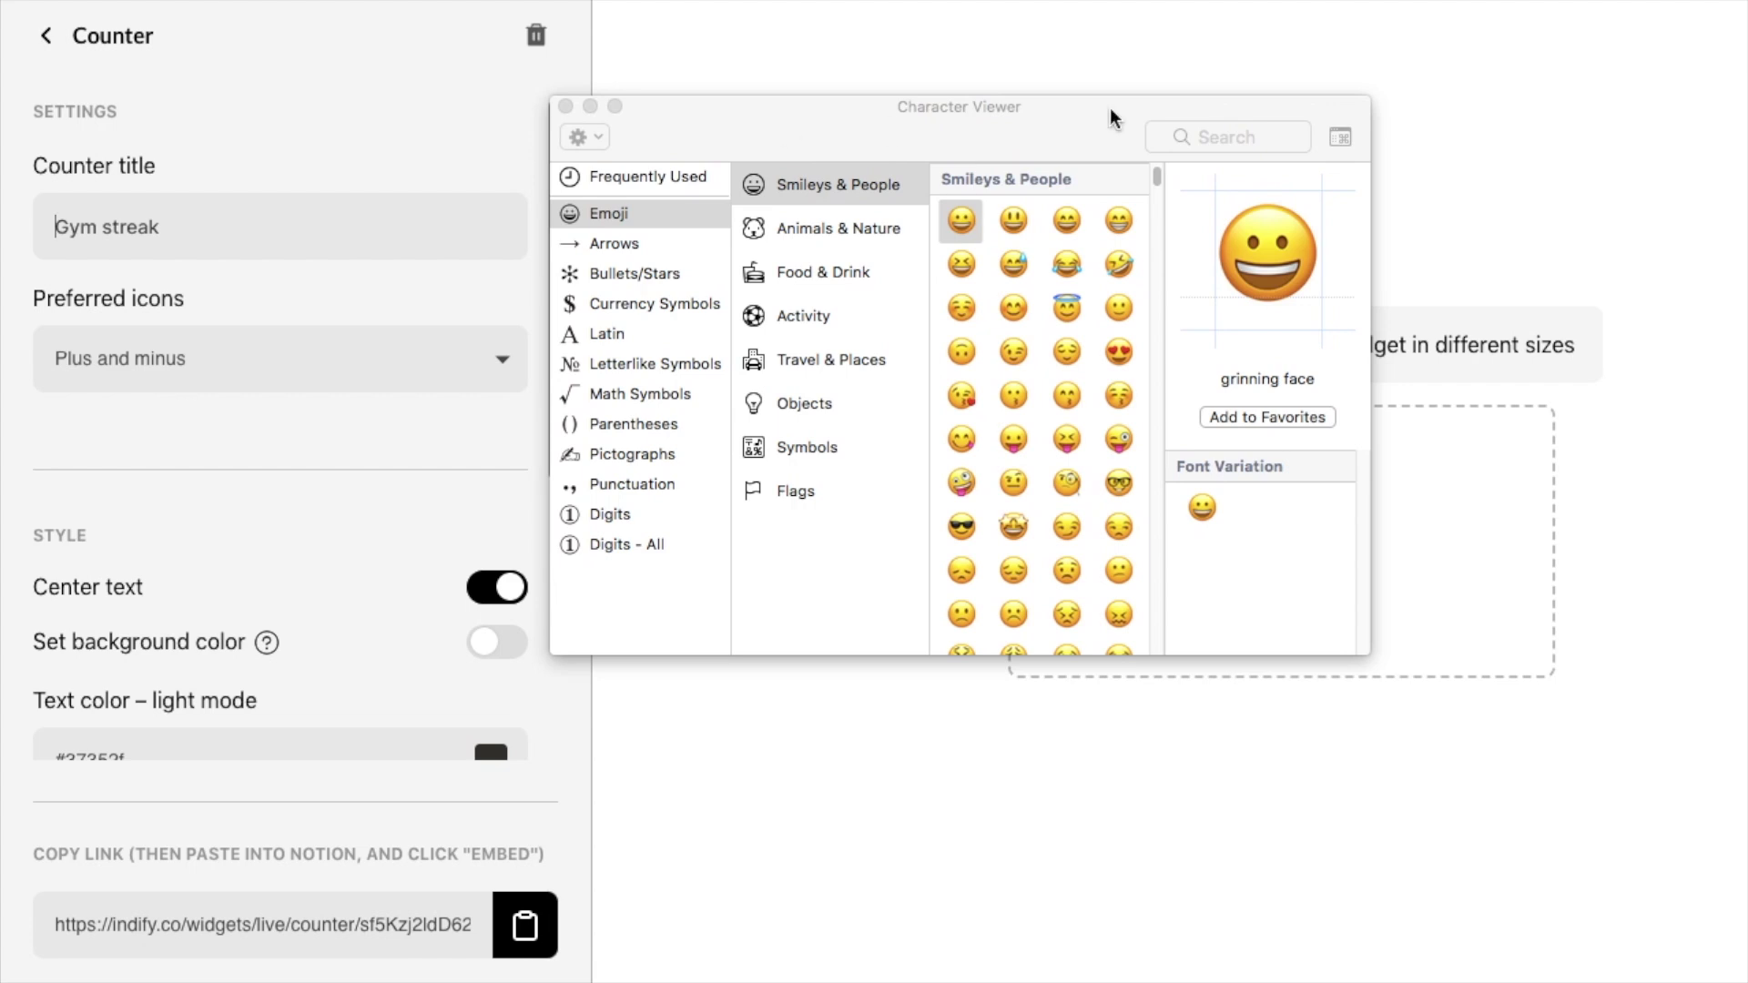
{"action": "left_click", "coordinate": [1204, 137]}
{"action": "type", "text": "g"}
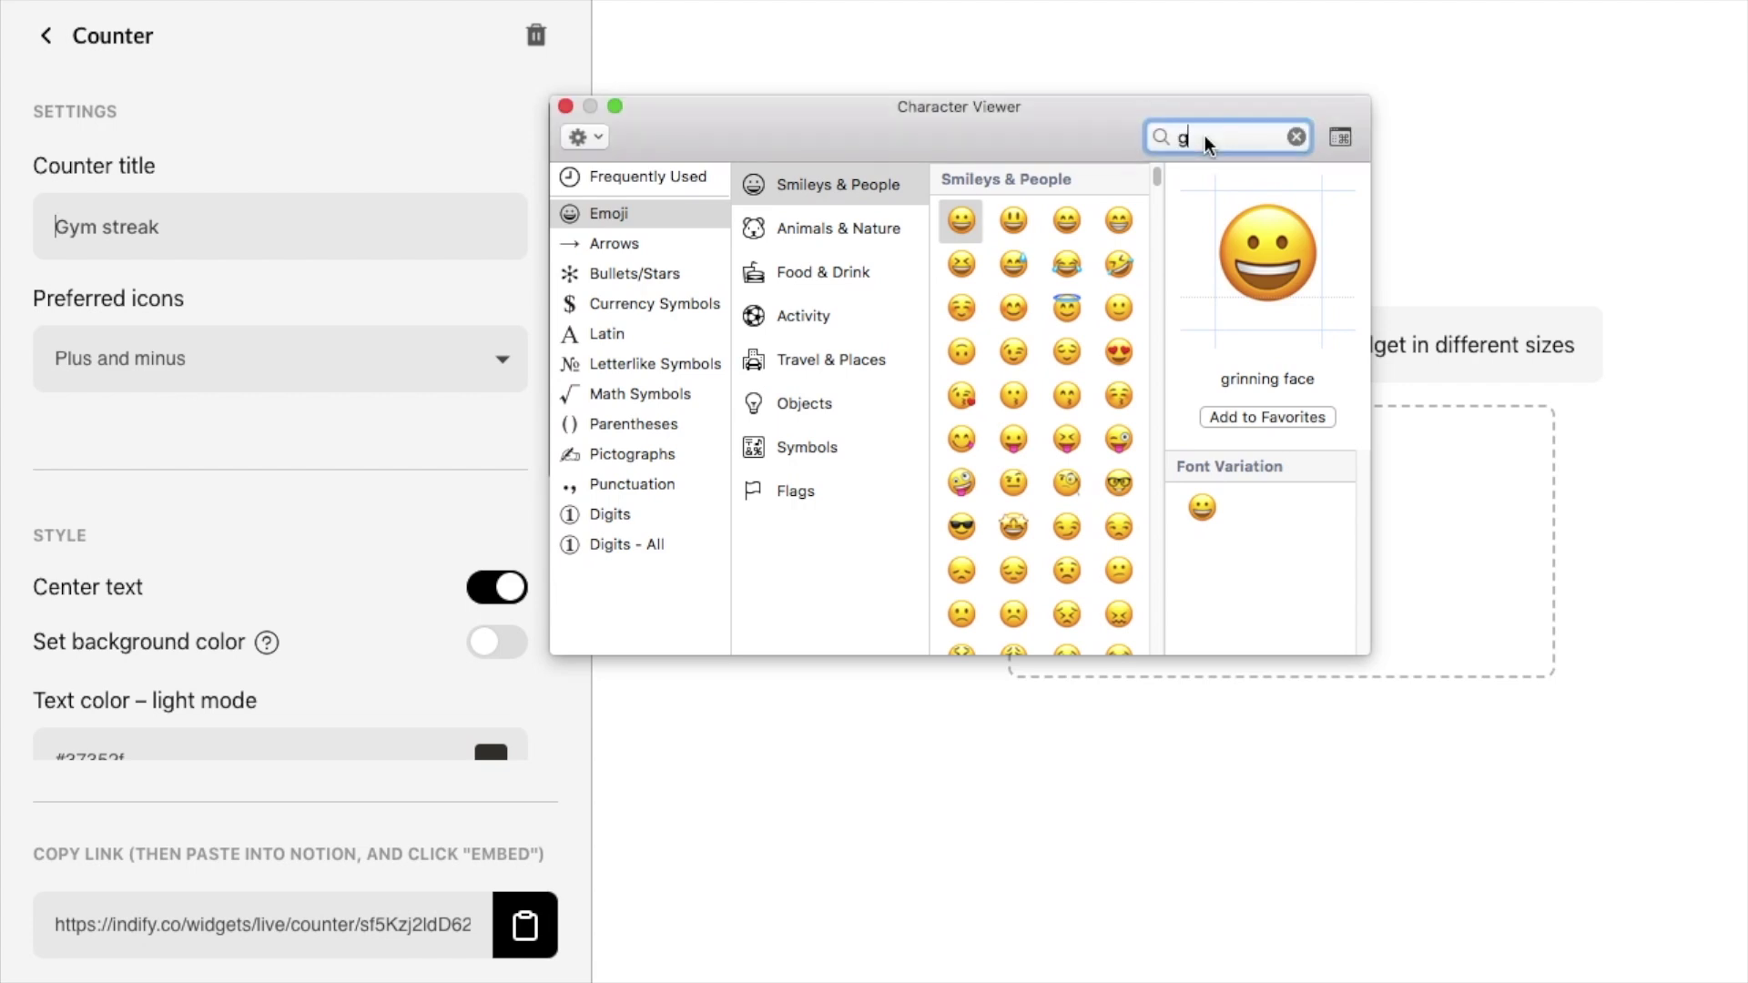
{"action": "type", "text": "ym"}
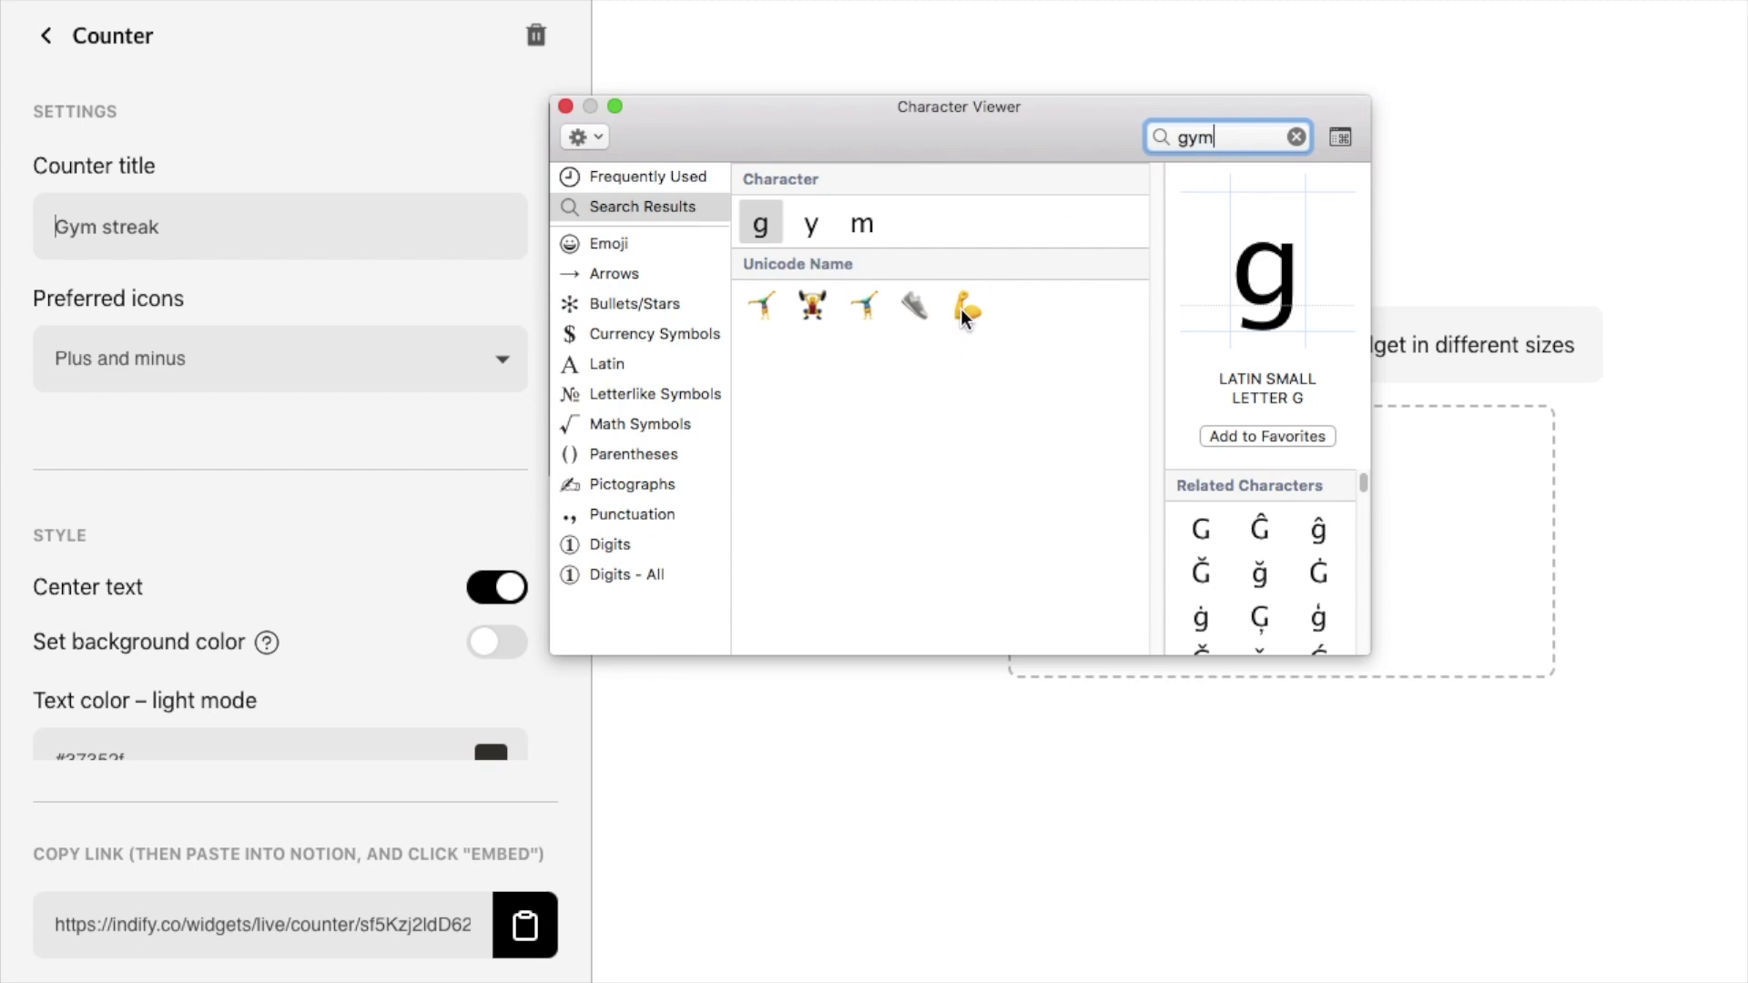
{"action": "double_click", "coordinate": [963, 309]}
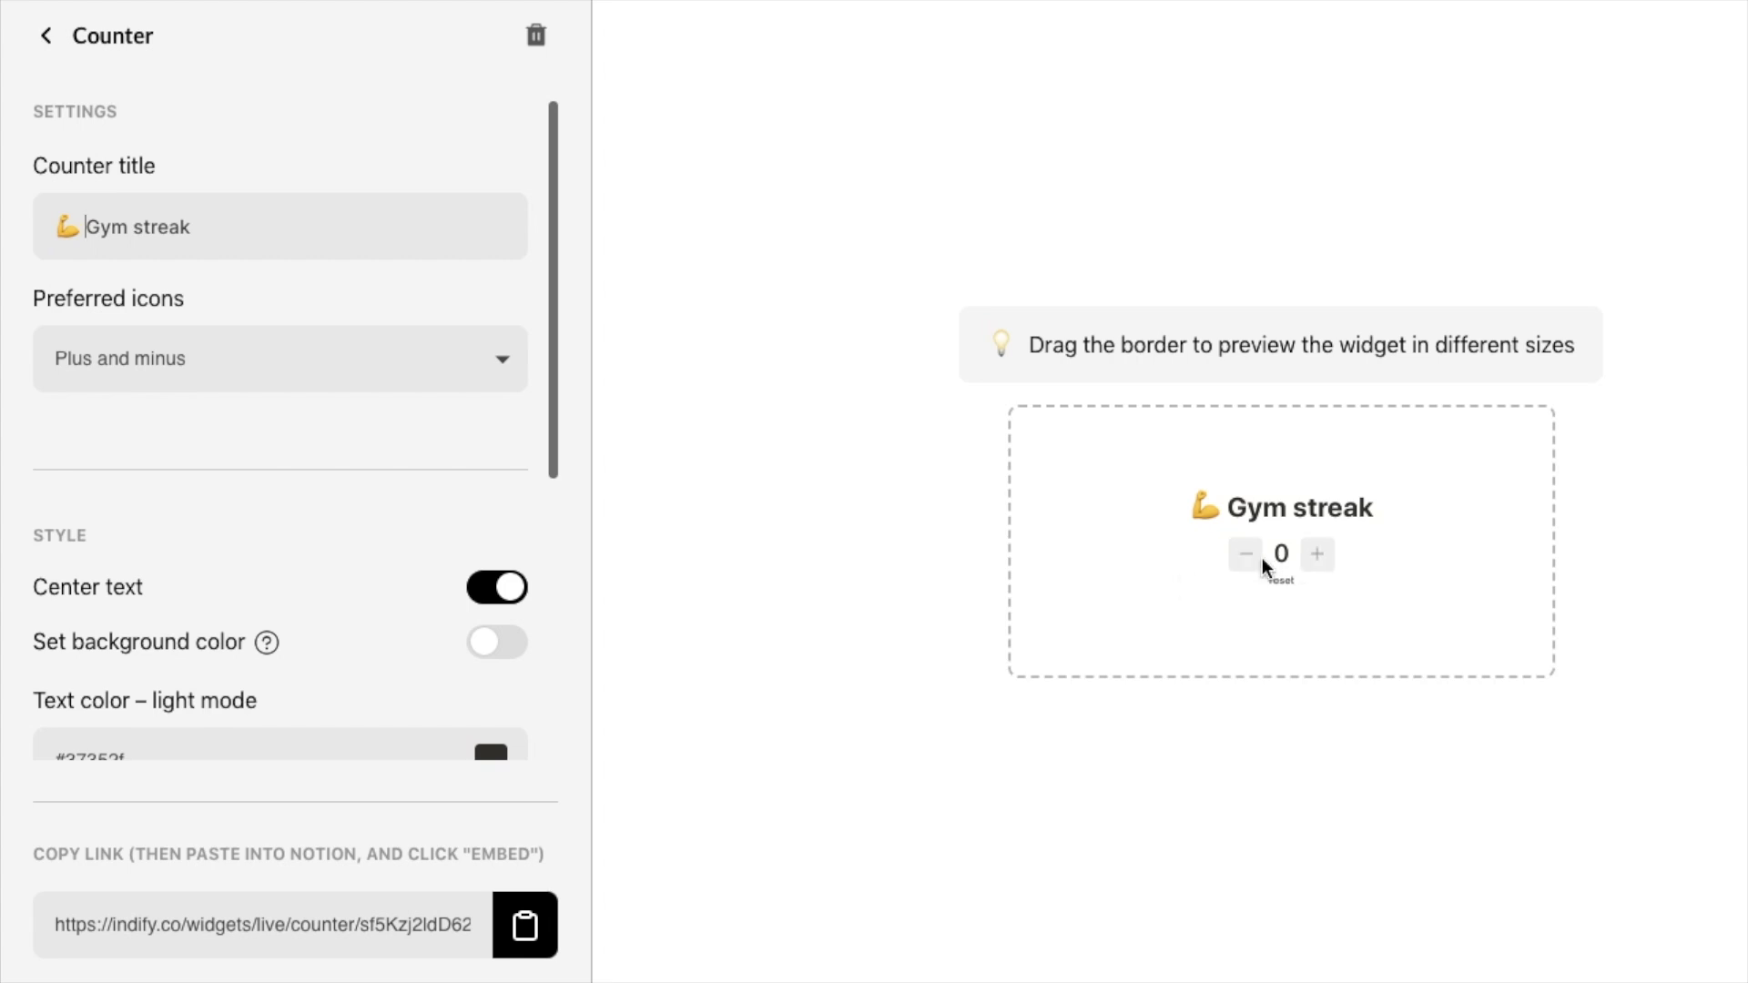
Switch the counter icons to Arrows and keep its text centred
{"action": "left_click", "coordinate": [281, 383]}
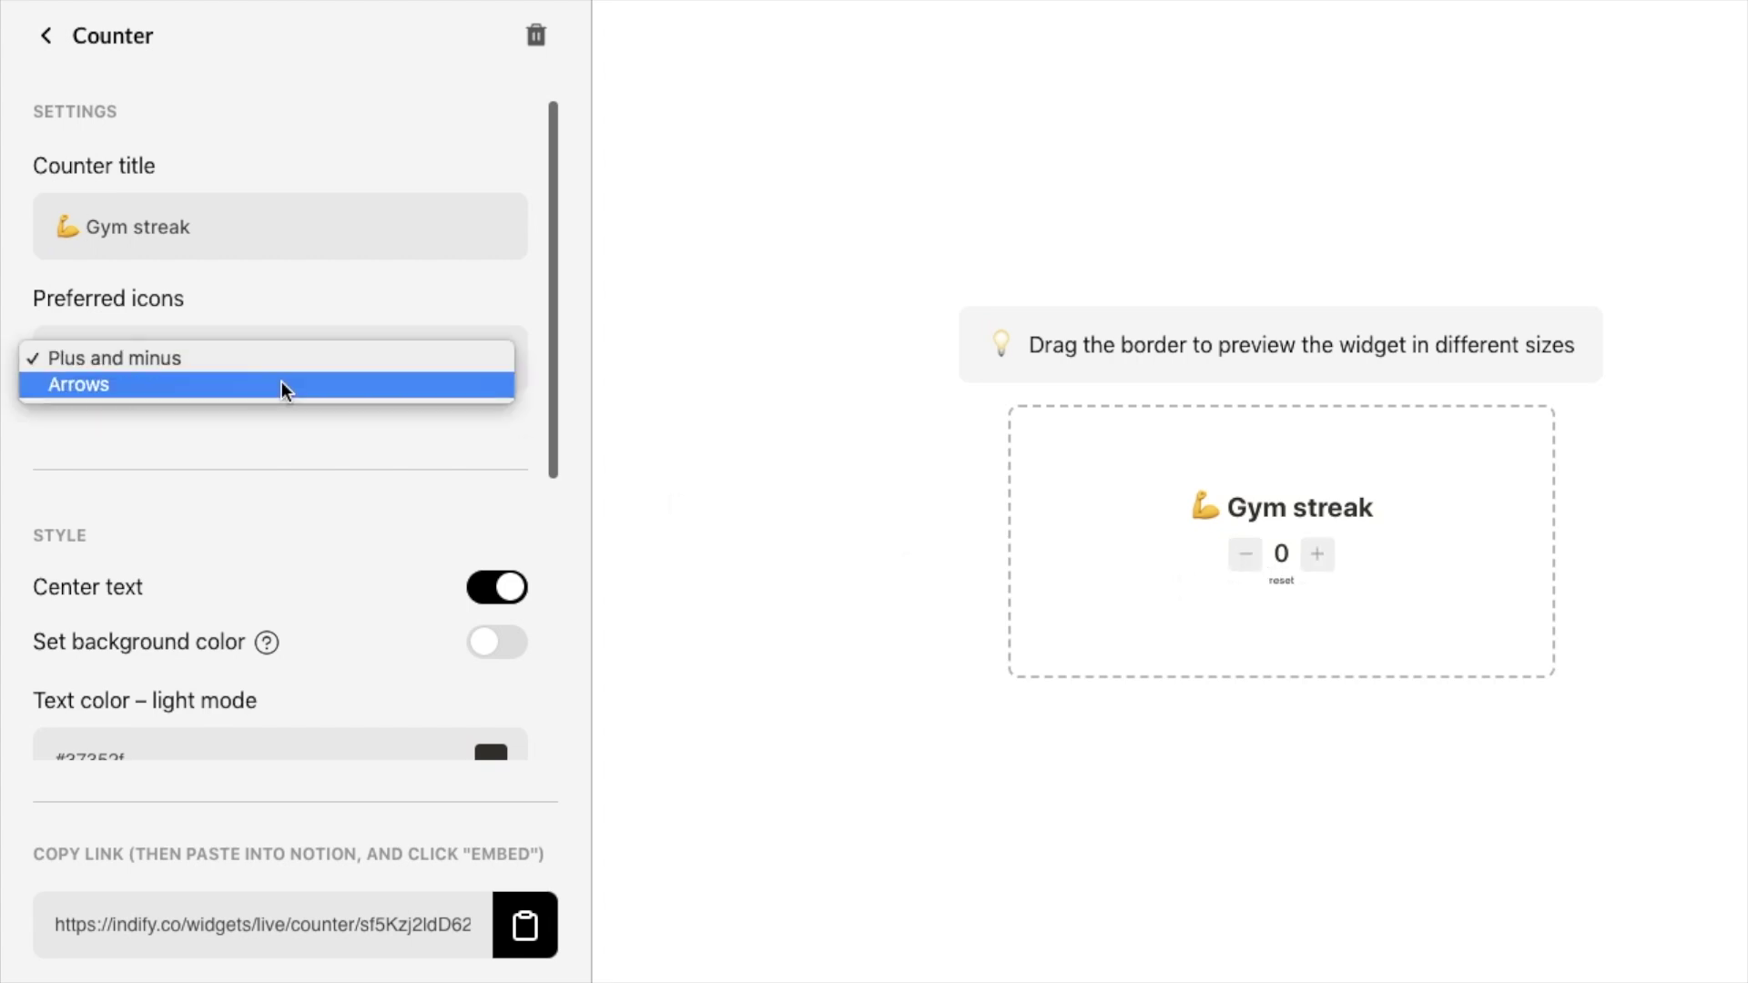
{"action": "left_click", "coordinate": [146, 384]}
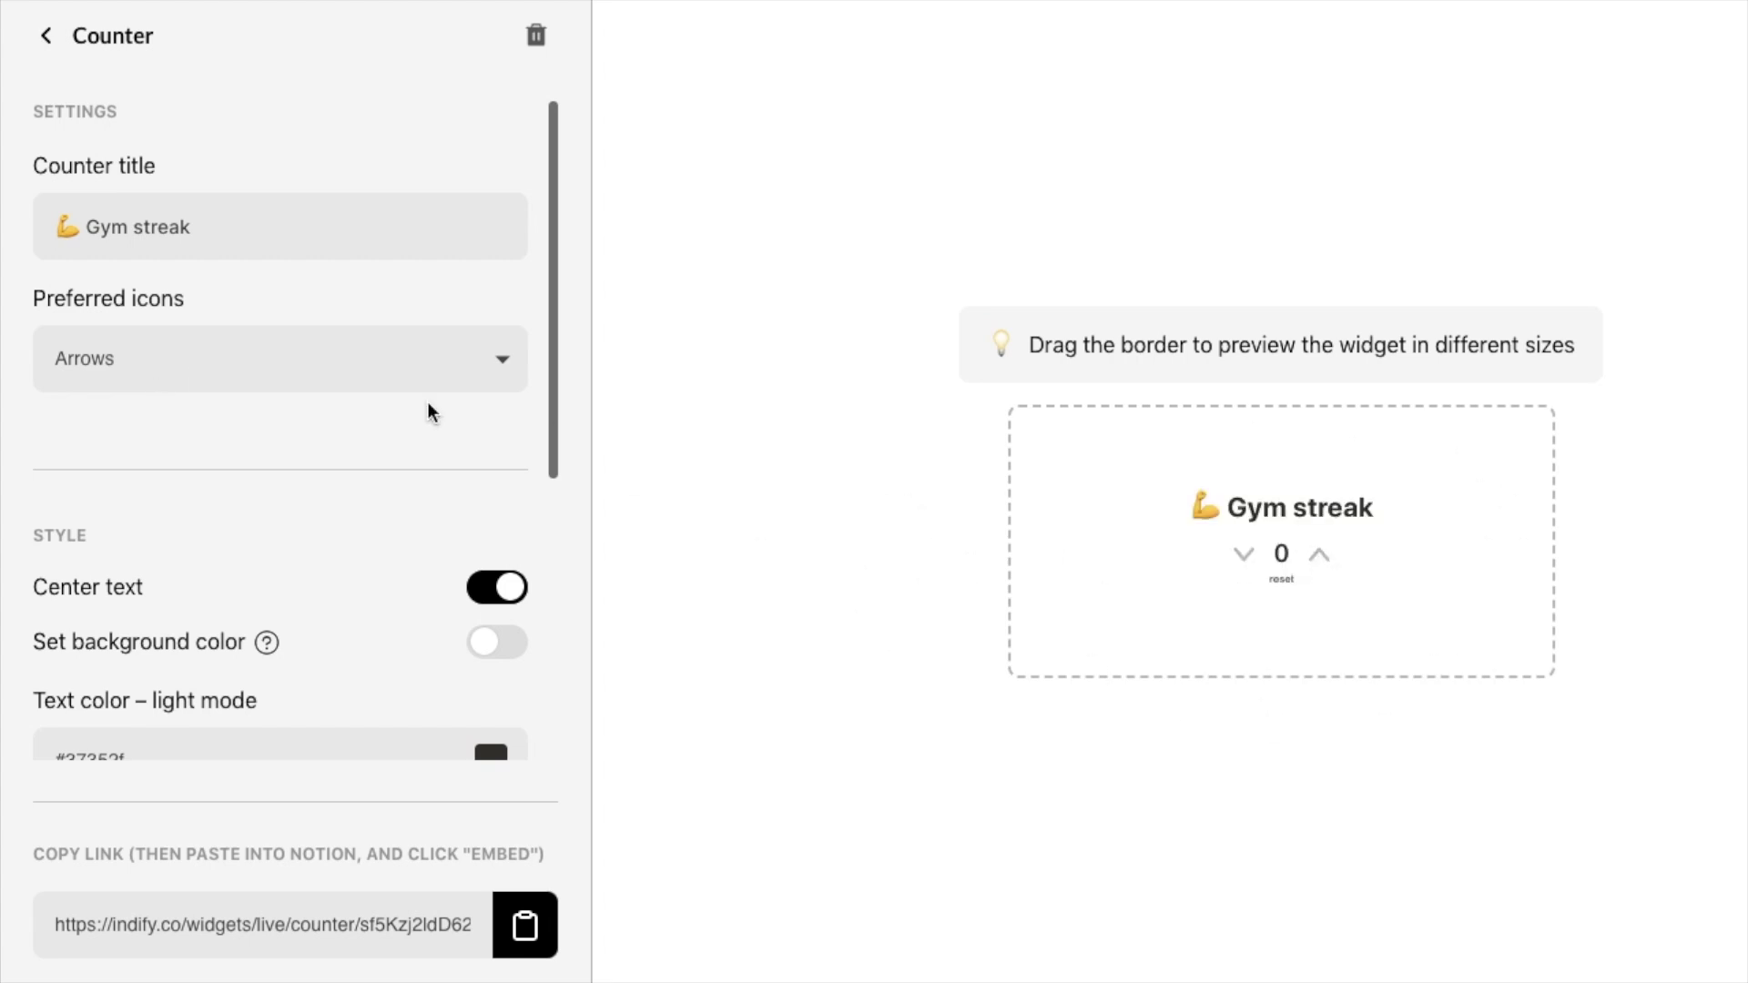
{"action": "scroll", "coordinate": [312, 203], "scroll_direction": "down", "scroll_amount": 4}
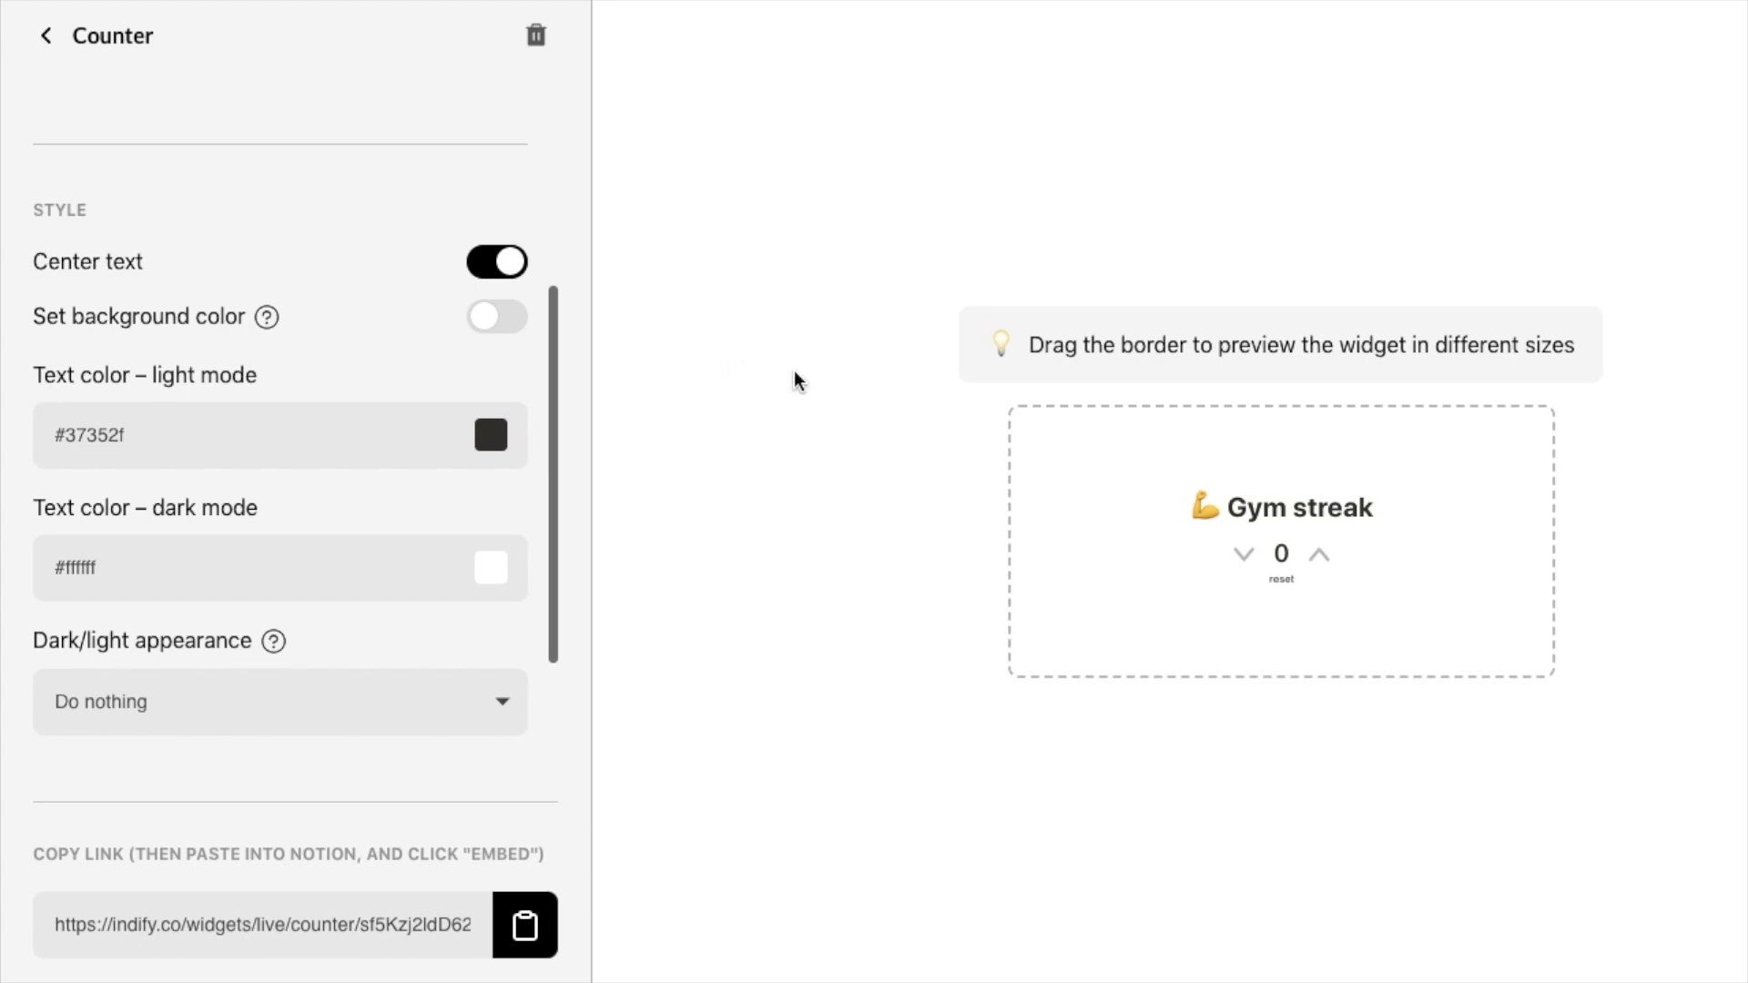
{"action": "left_click", "coordinate": [502, 267]}
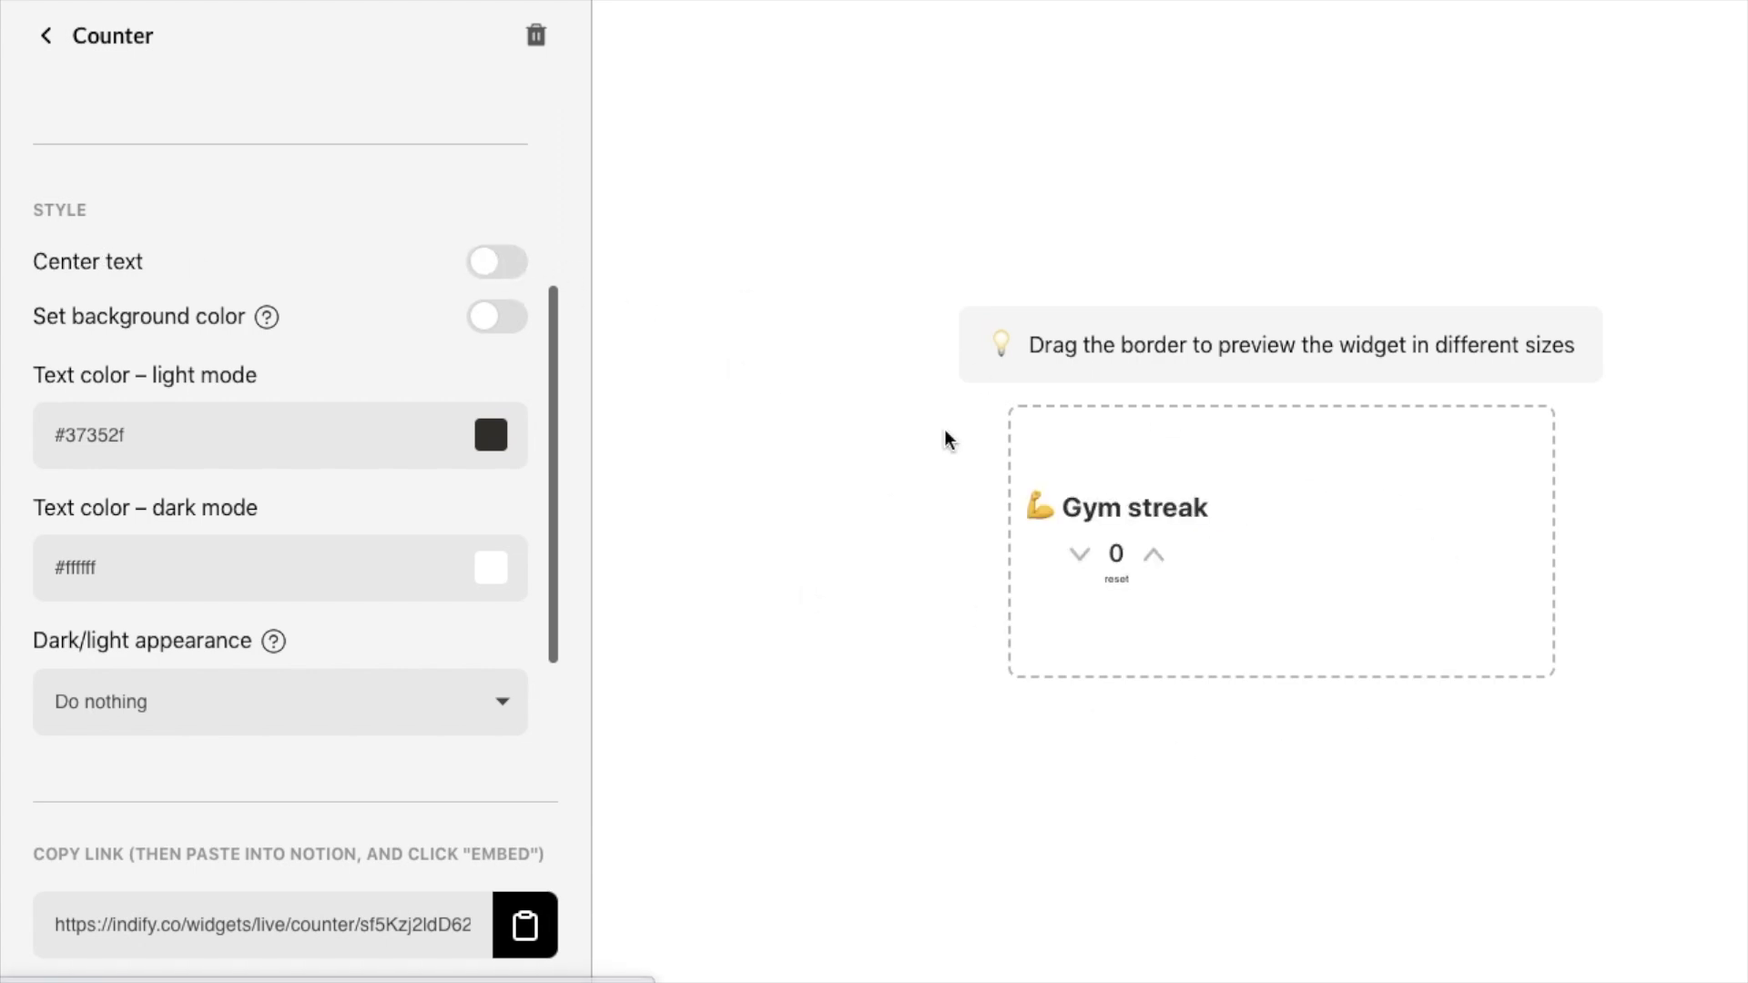
{"action": "left_click", "coordinate": [500, 263]}
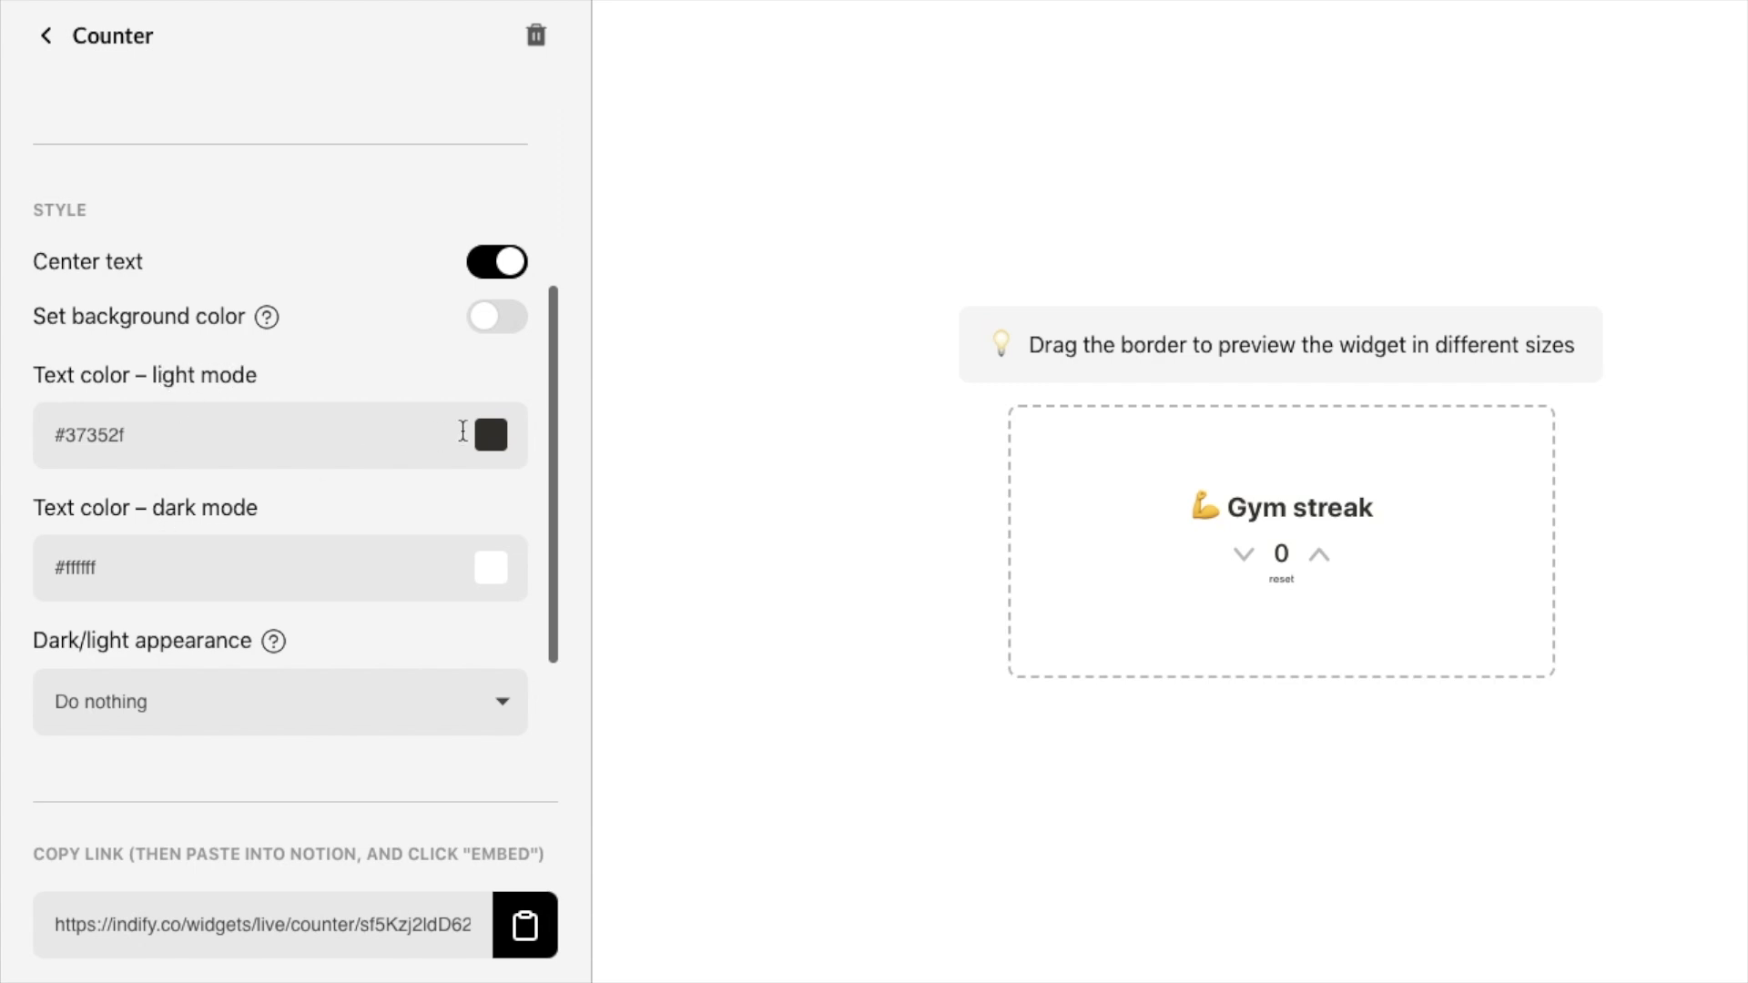
Set the light-mode text colour to #191919 after briefly trying purple #6940a5
{"action": "left_click", "coordinate": [491, 435]}
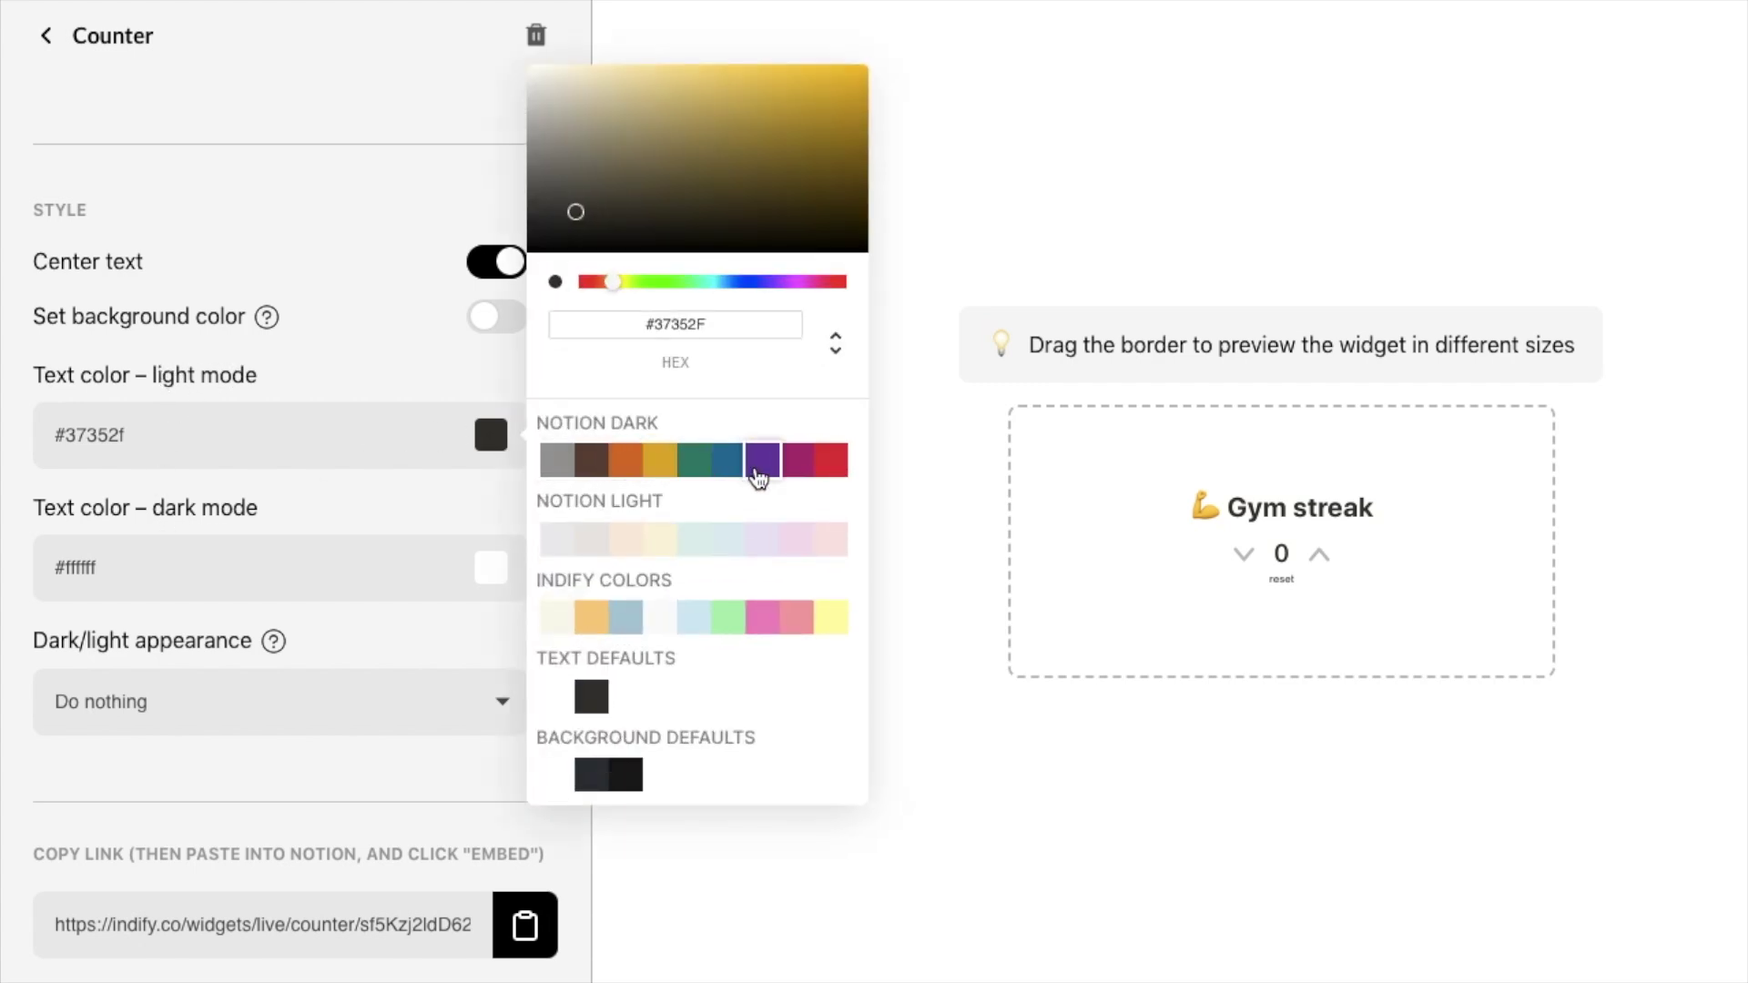
{"action": "left_click", "coordinate": [759, 460]}
{"action": "left_click", "coordinate": [1403, 580]}
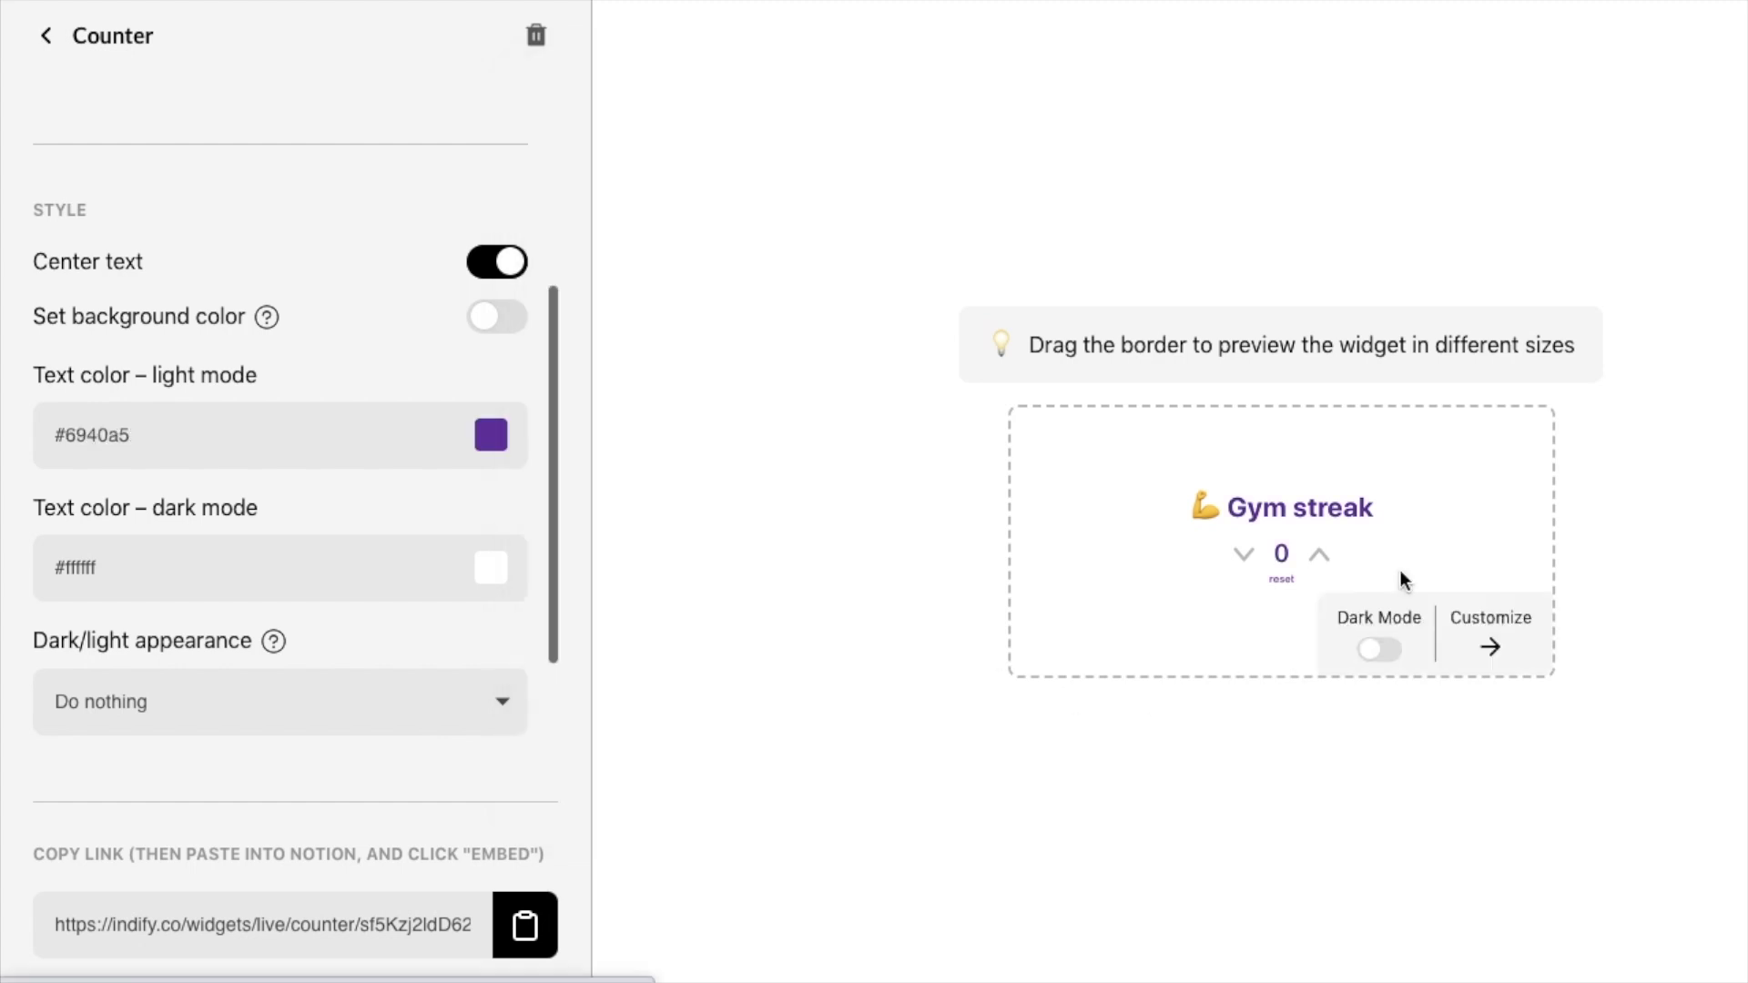
{"action": "left_click", "coordinate": [504, 454]}
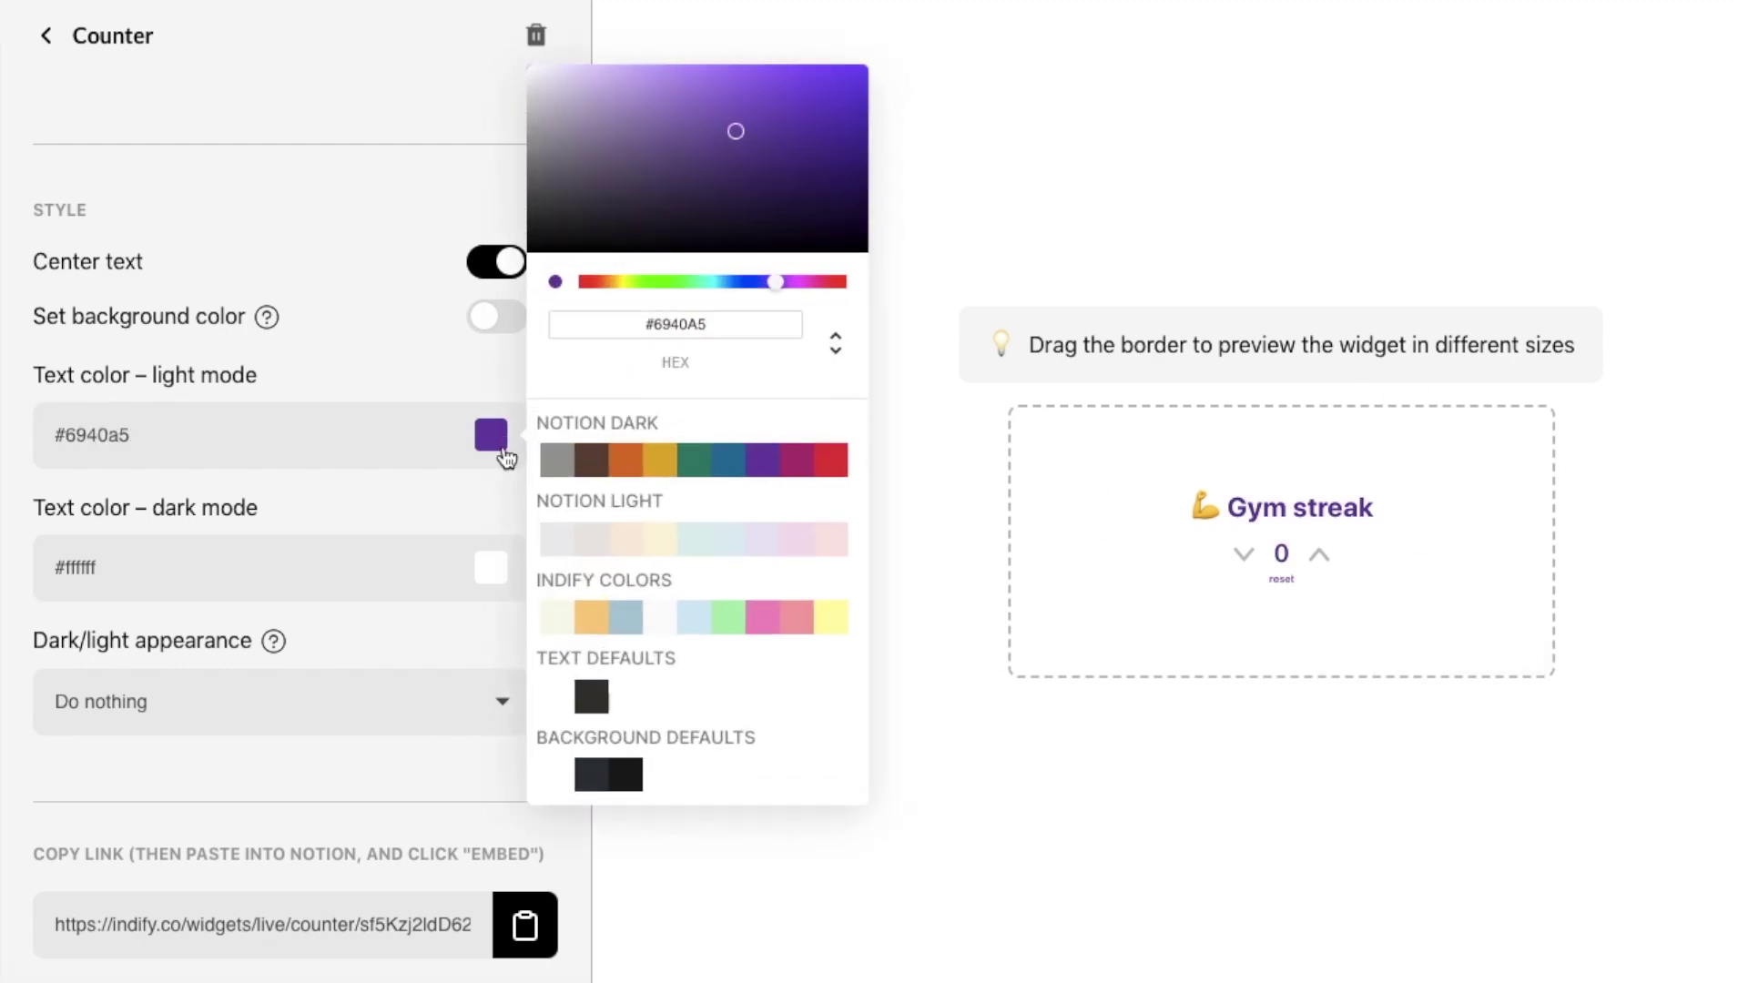
{"action": "left_click", "coordinate": [626, 775]}
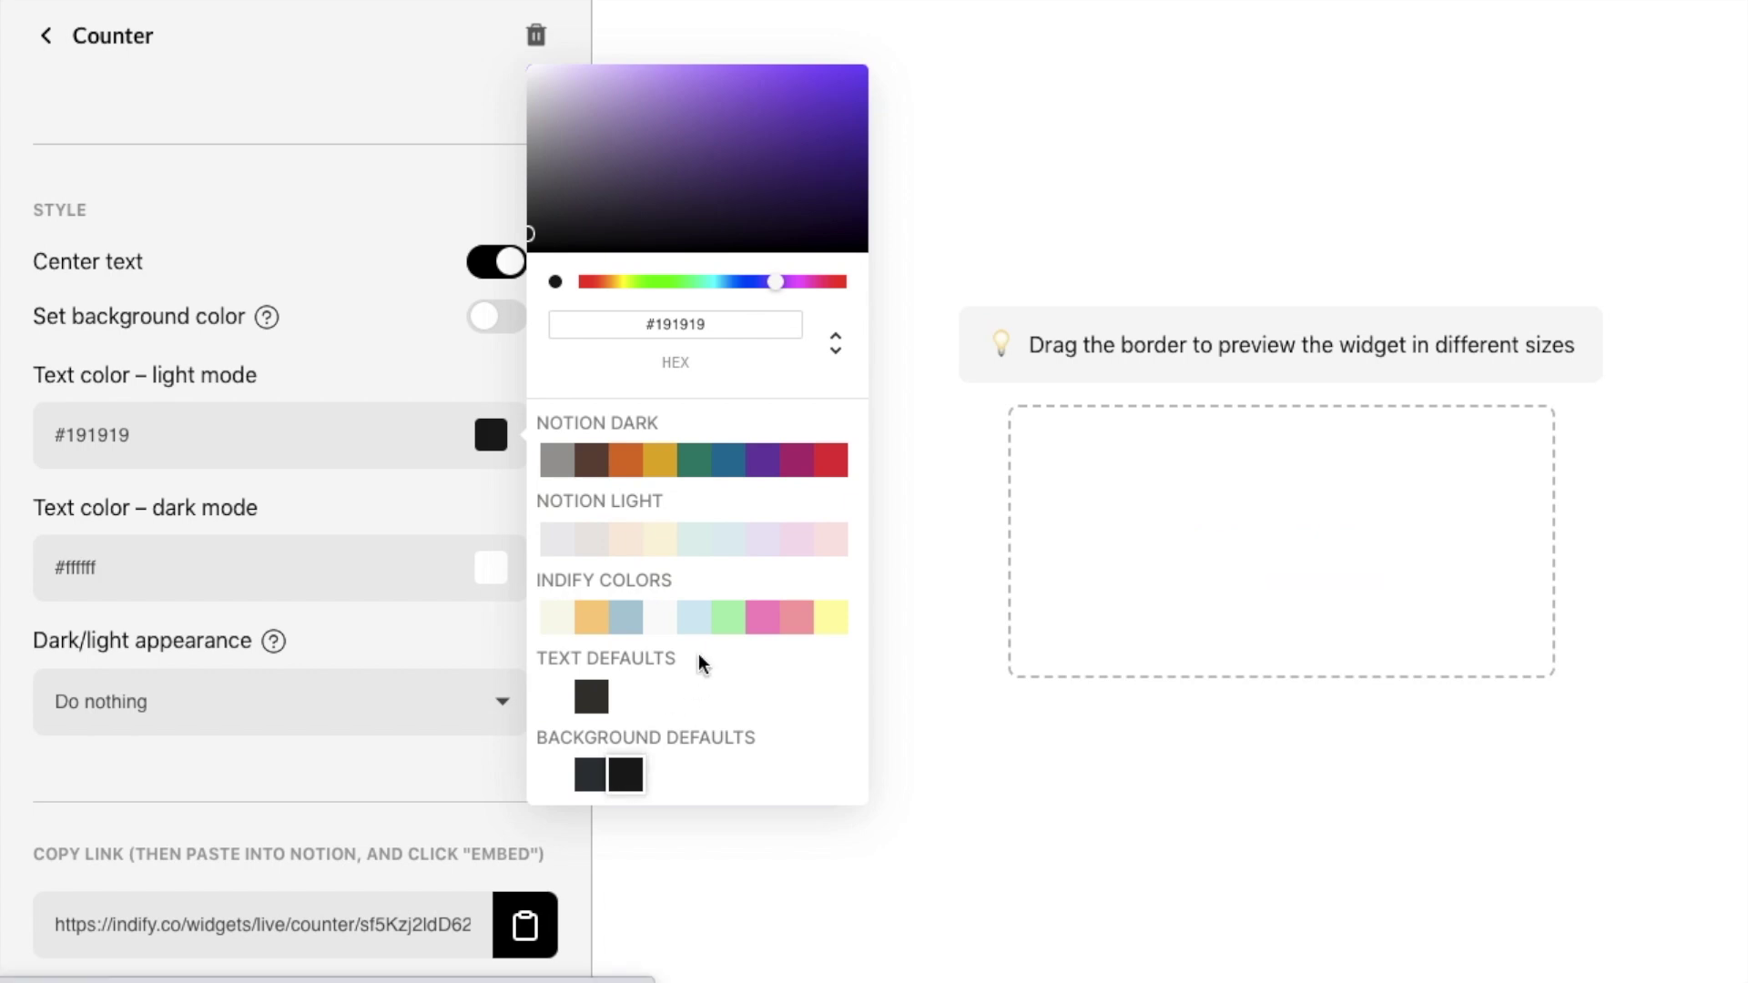
{"action": "left_click", "coordinate": [925, 515]}
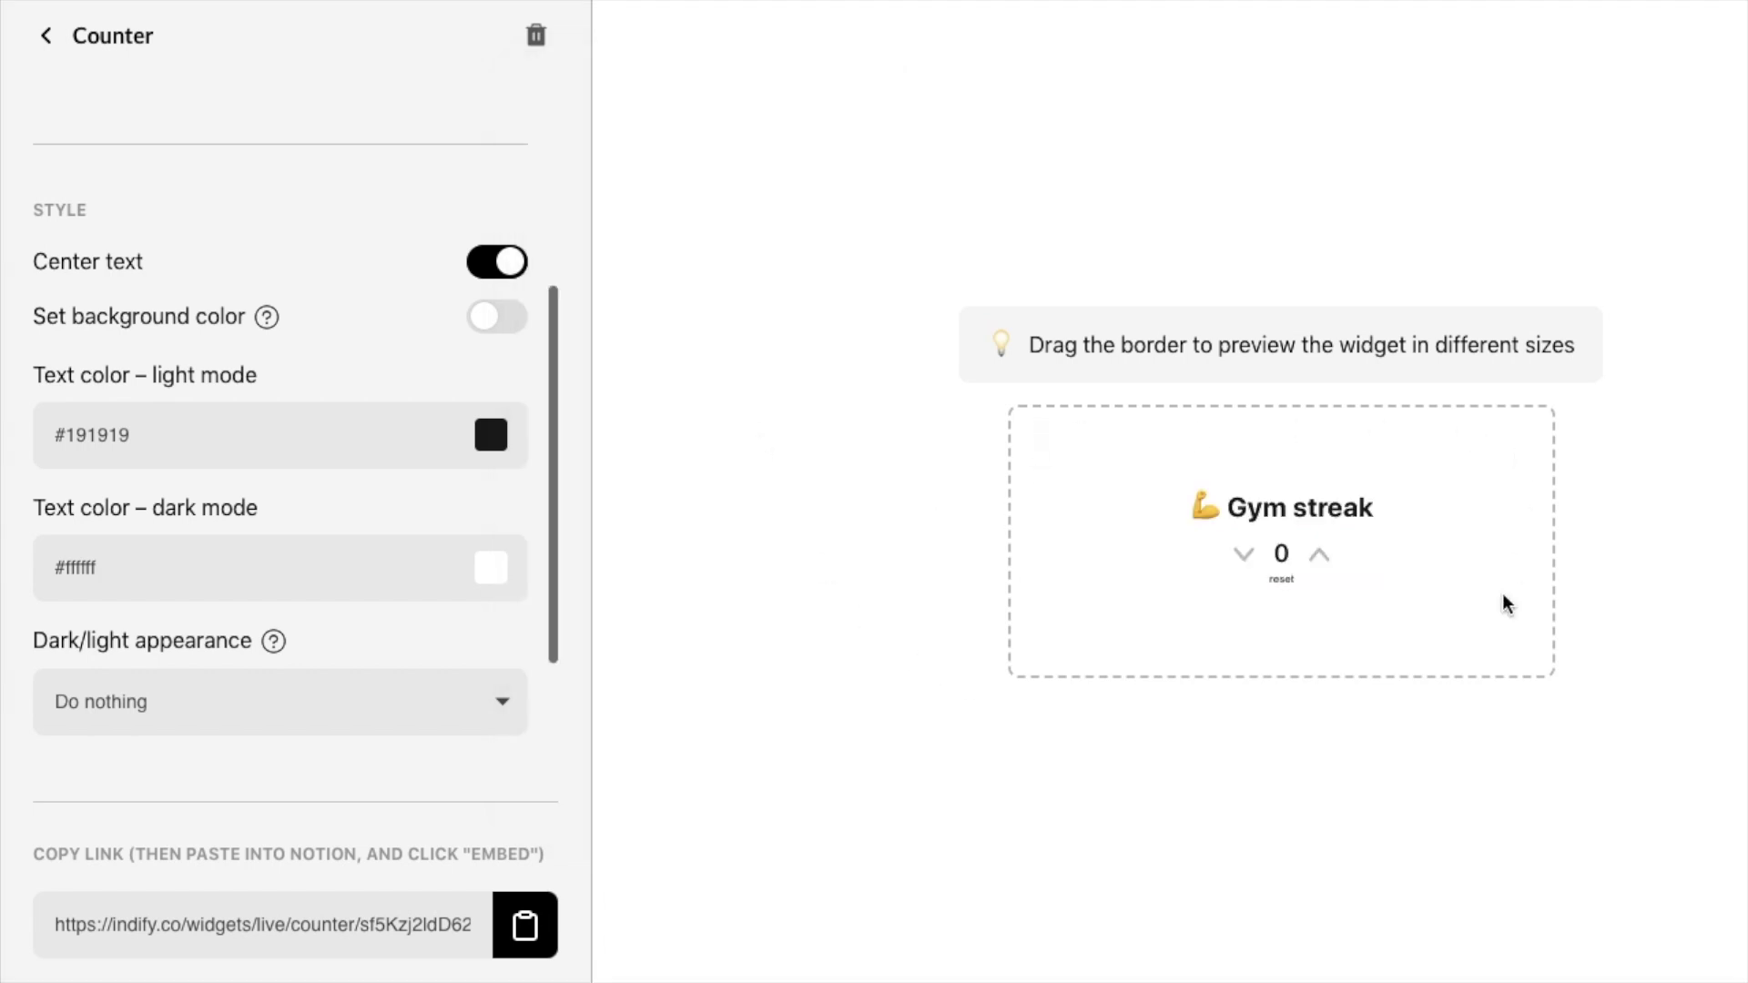
Give the widget a pale green #ddedea background and Dark button style
{"action": "left_click", "coordinate": [496, 323]}
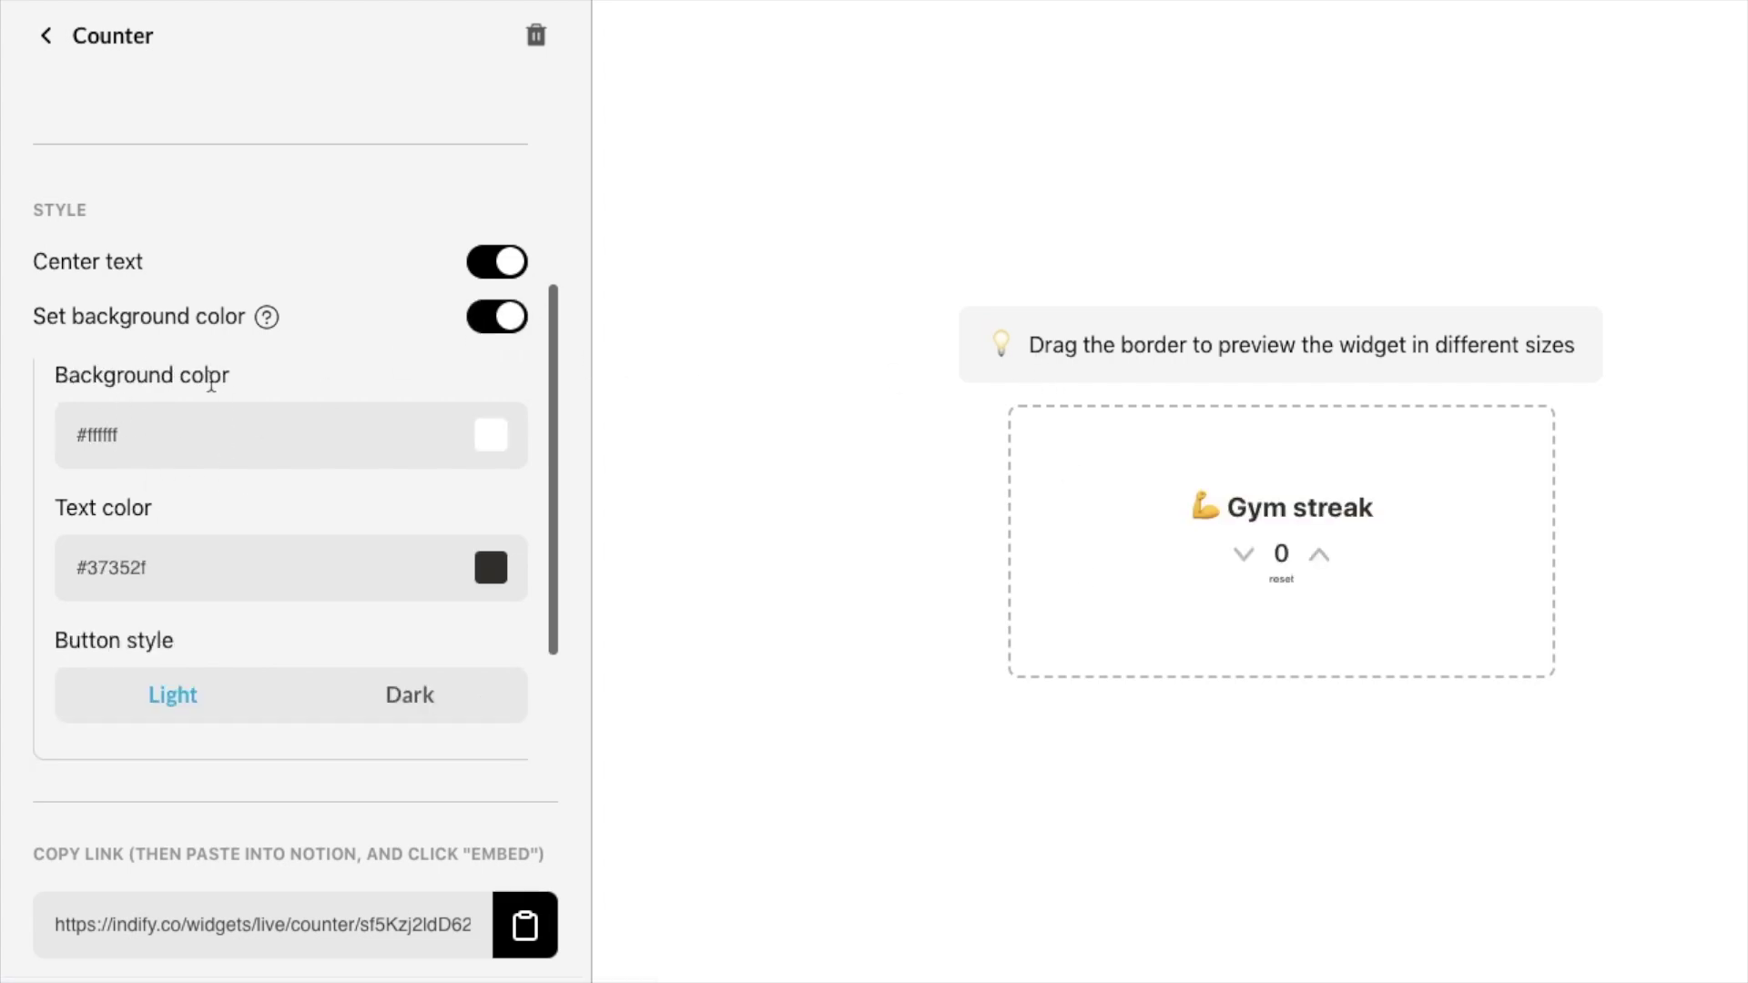
{"action": "left_click", "coordinate": [488, 445]}
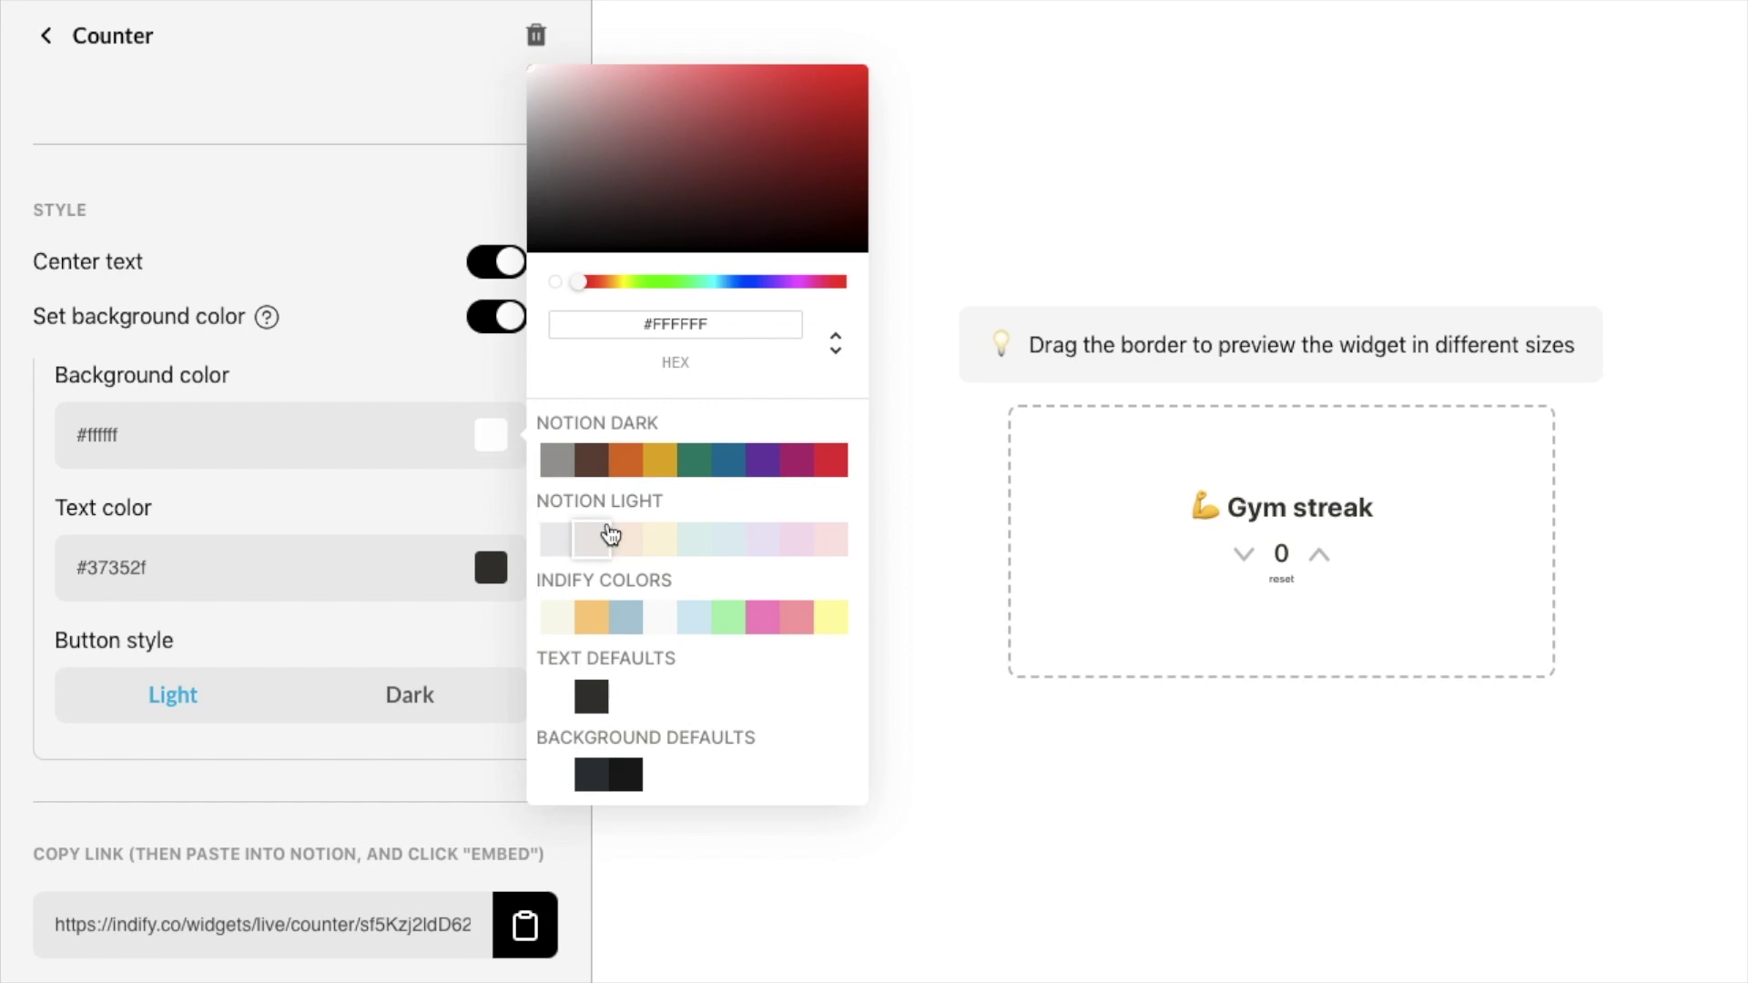
{"action": "left_click", "coordinate": [695, 546]}
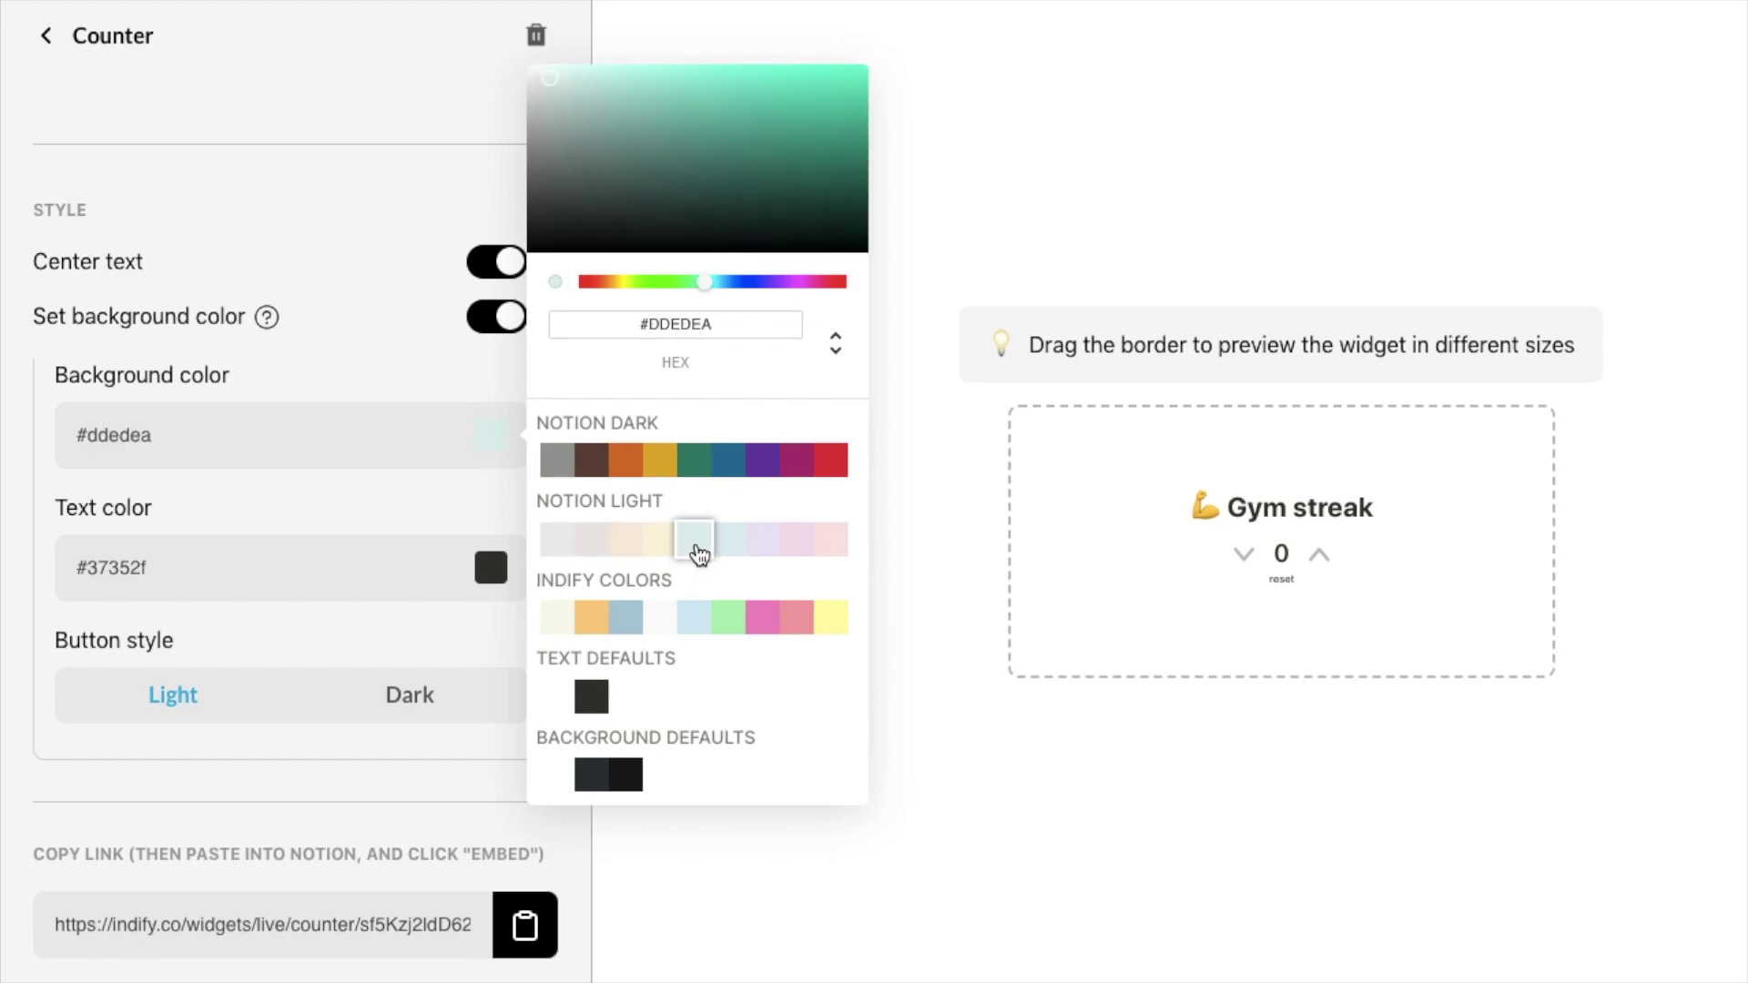
{"action": "left_click", "coordinate": [1574, 618]}
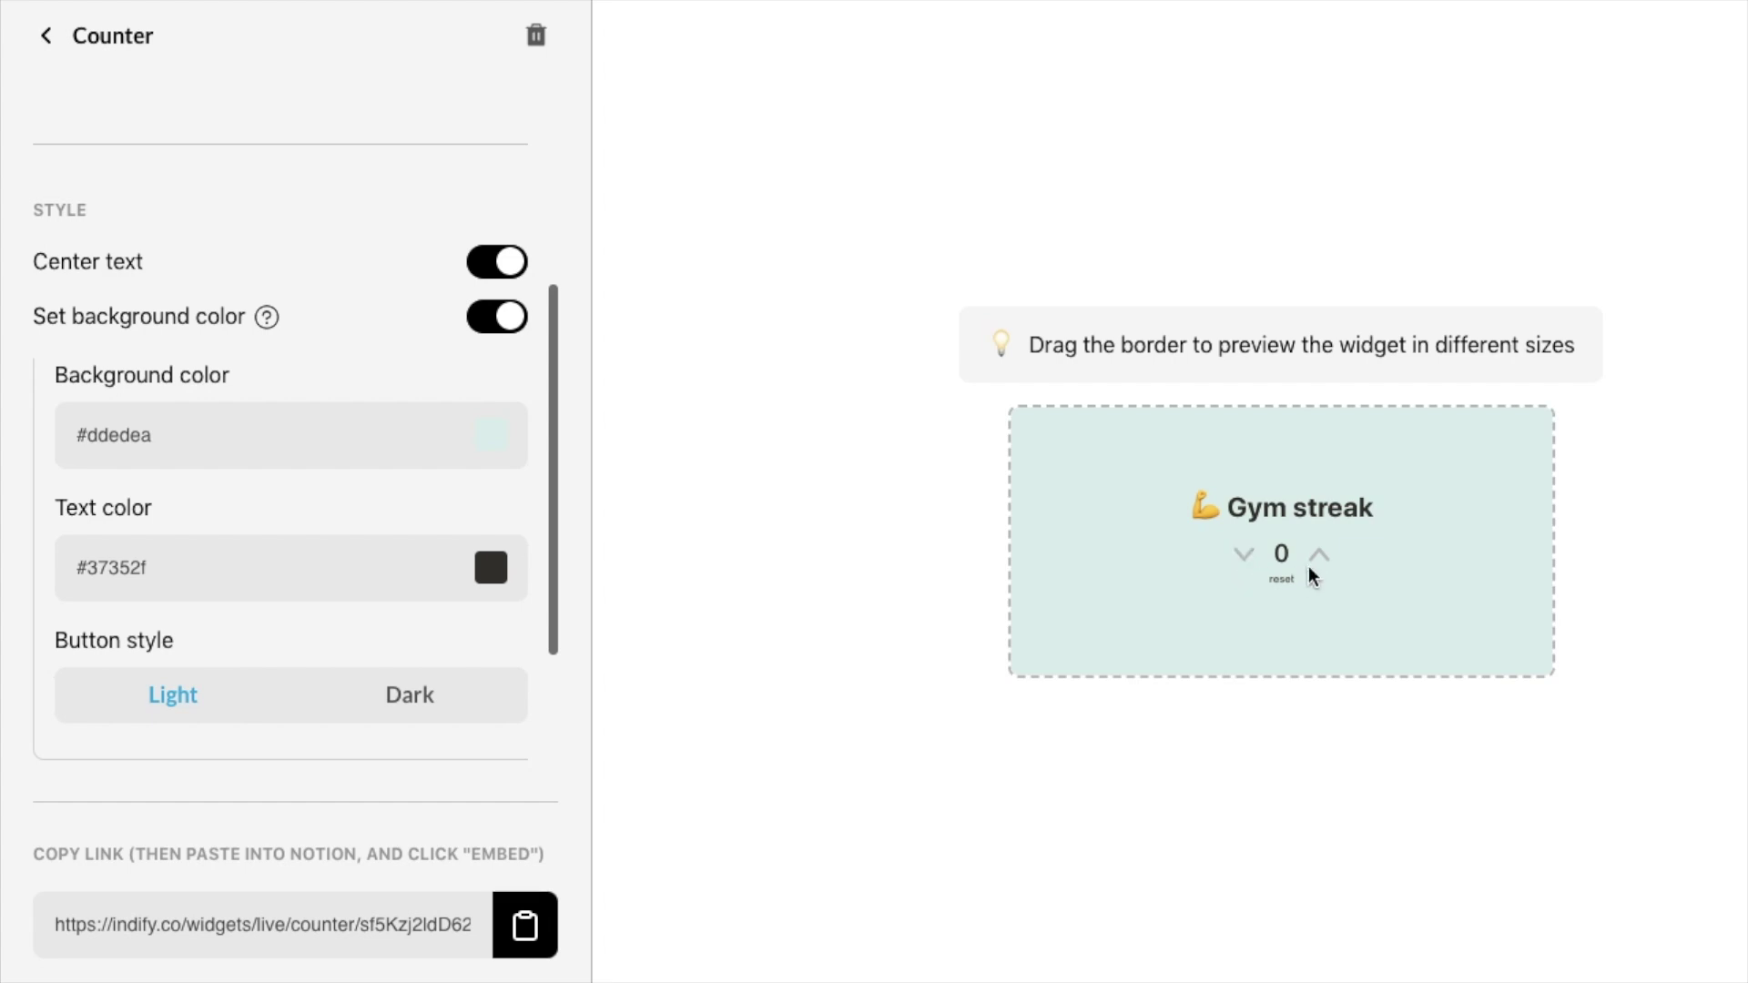
{"action": "left_click", "coordinate": [439, 707]}
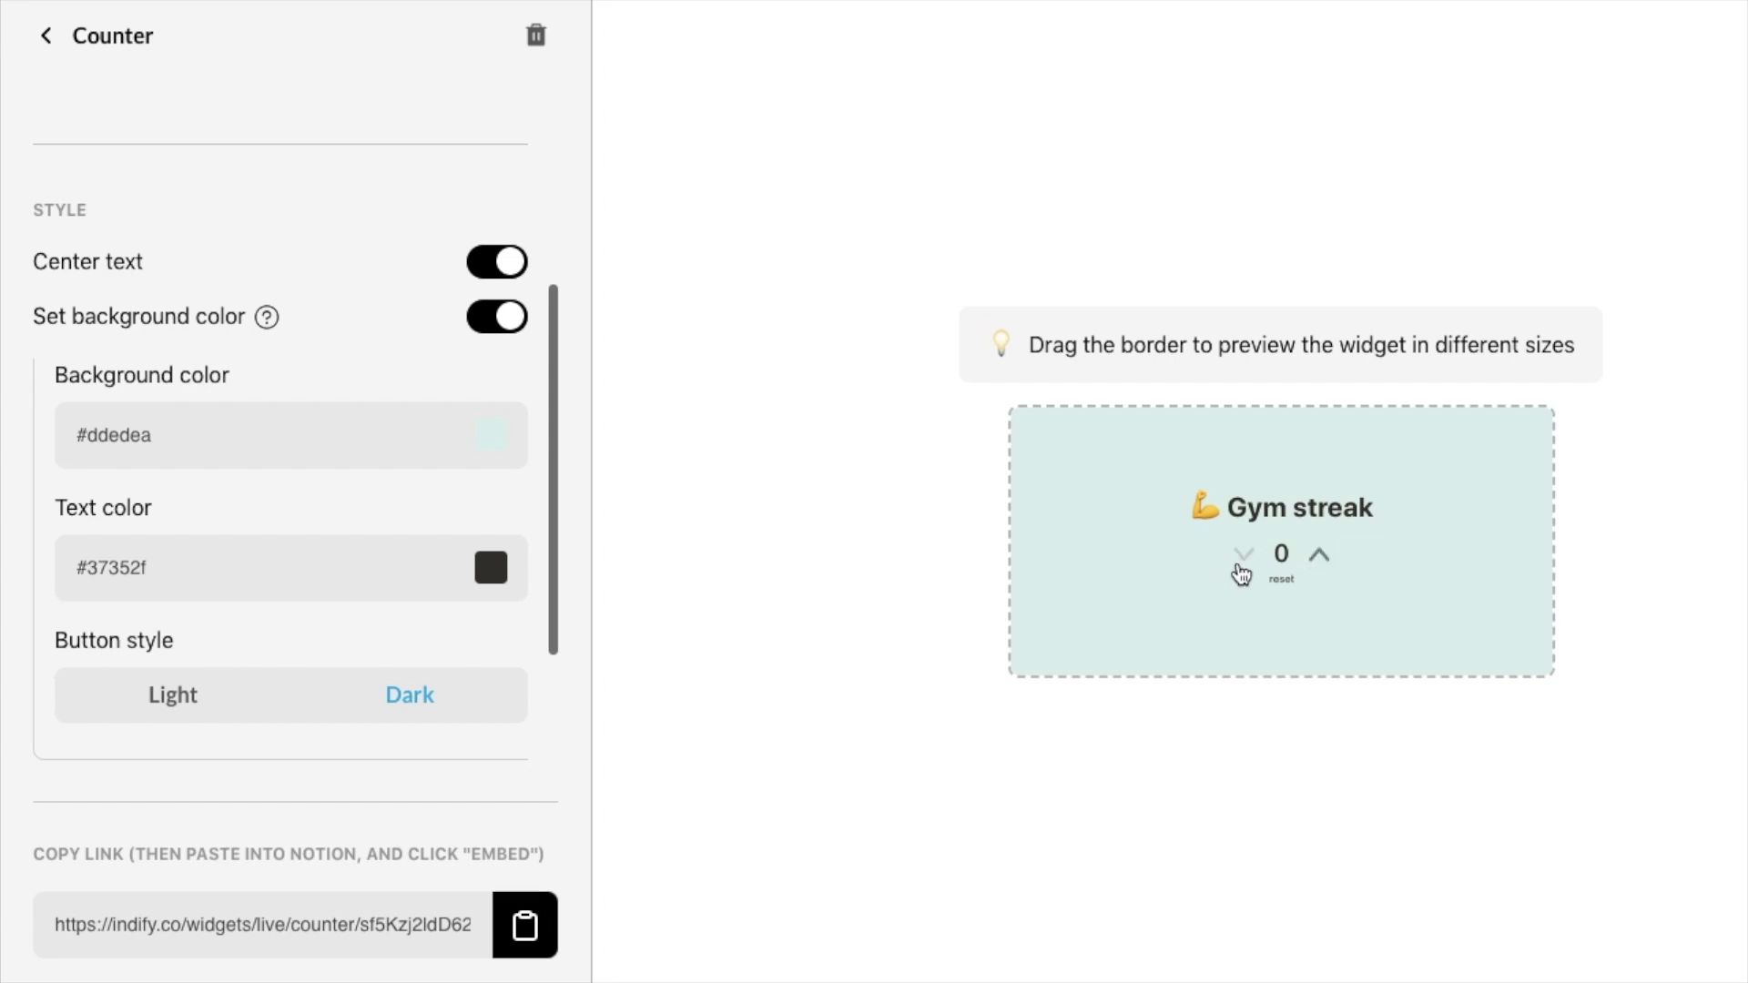
Keep the hover menu enabled and copy the widget's live link
{"action": "scroll", "coordinate": [391, 540], "scroll_direction": "down", "scroll_amount": 3}
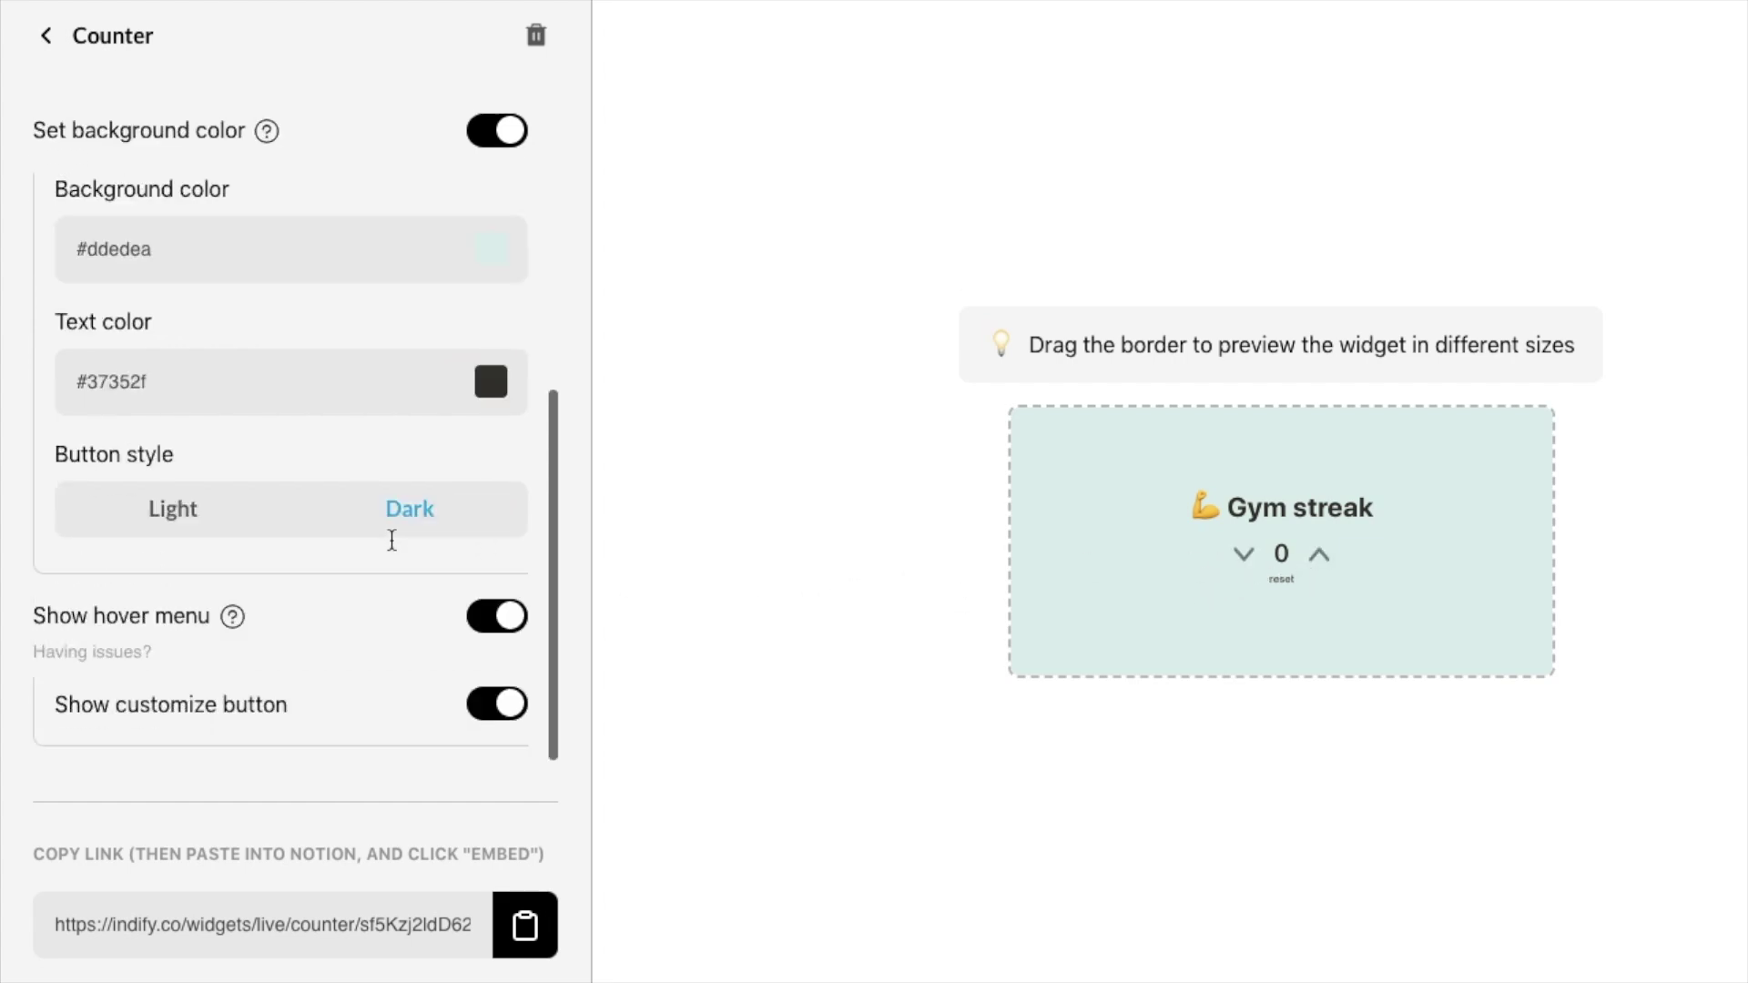
{"action": "left_click", "coordinate": [506, 616]}
{"action": "left_click", "coordinate": [508, 618]}
{"action": "left_click", "coordinate": [527, 938]}
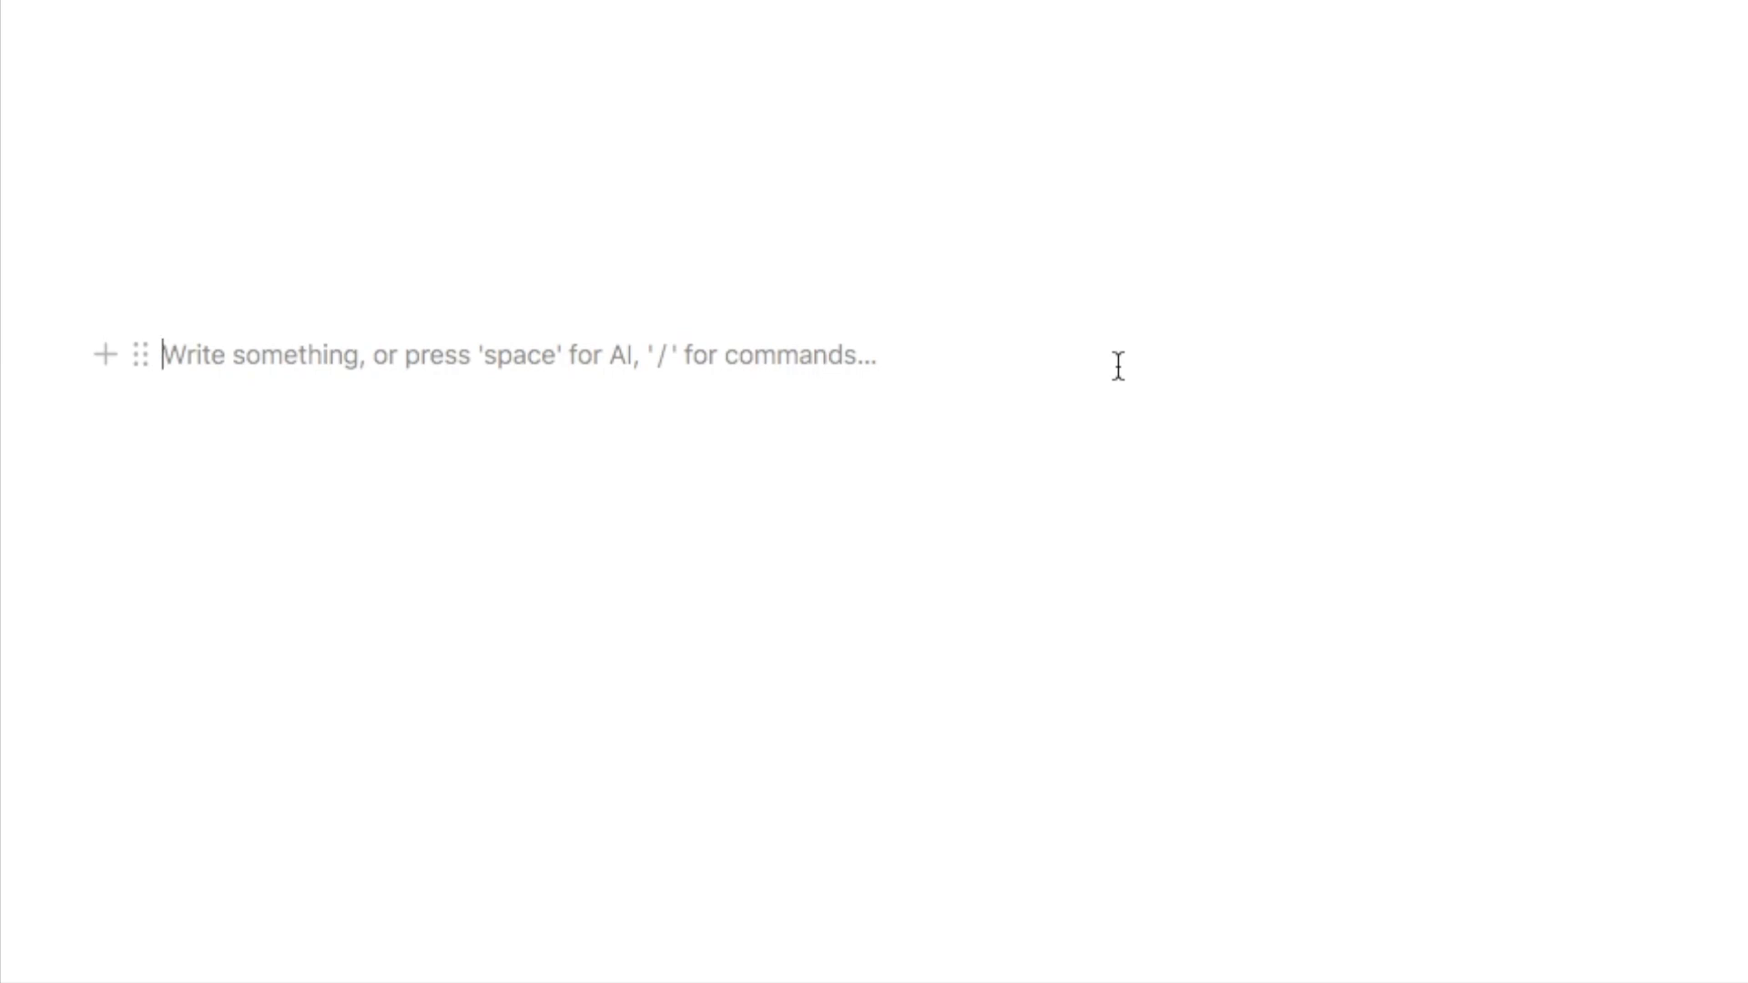
Embed the Gym streak widget link in the Notion page and resize the embed
{"action": "key", "text": "super+v"}
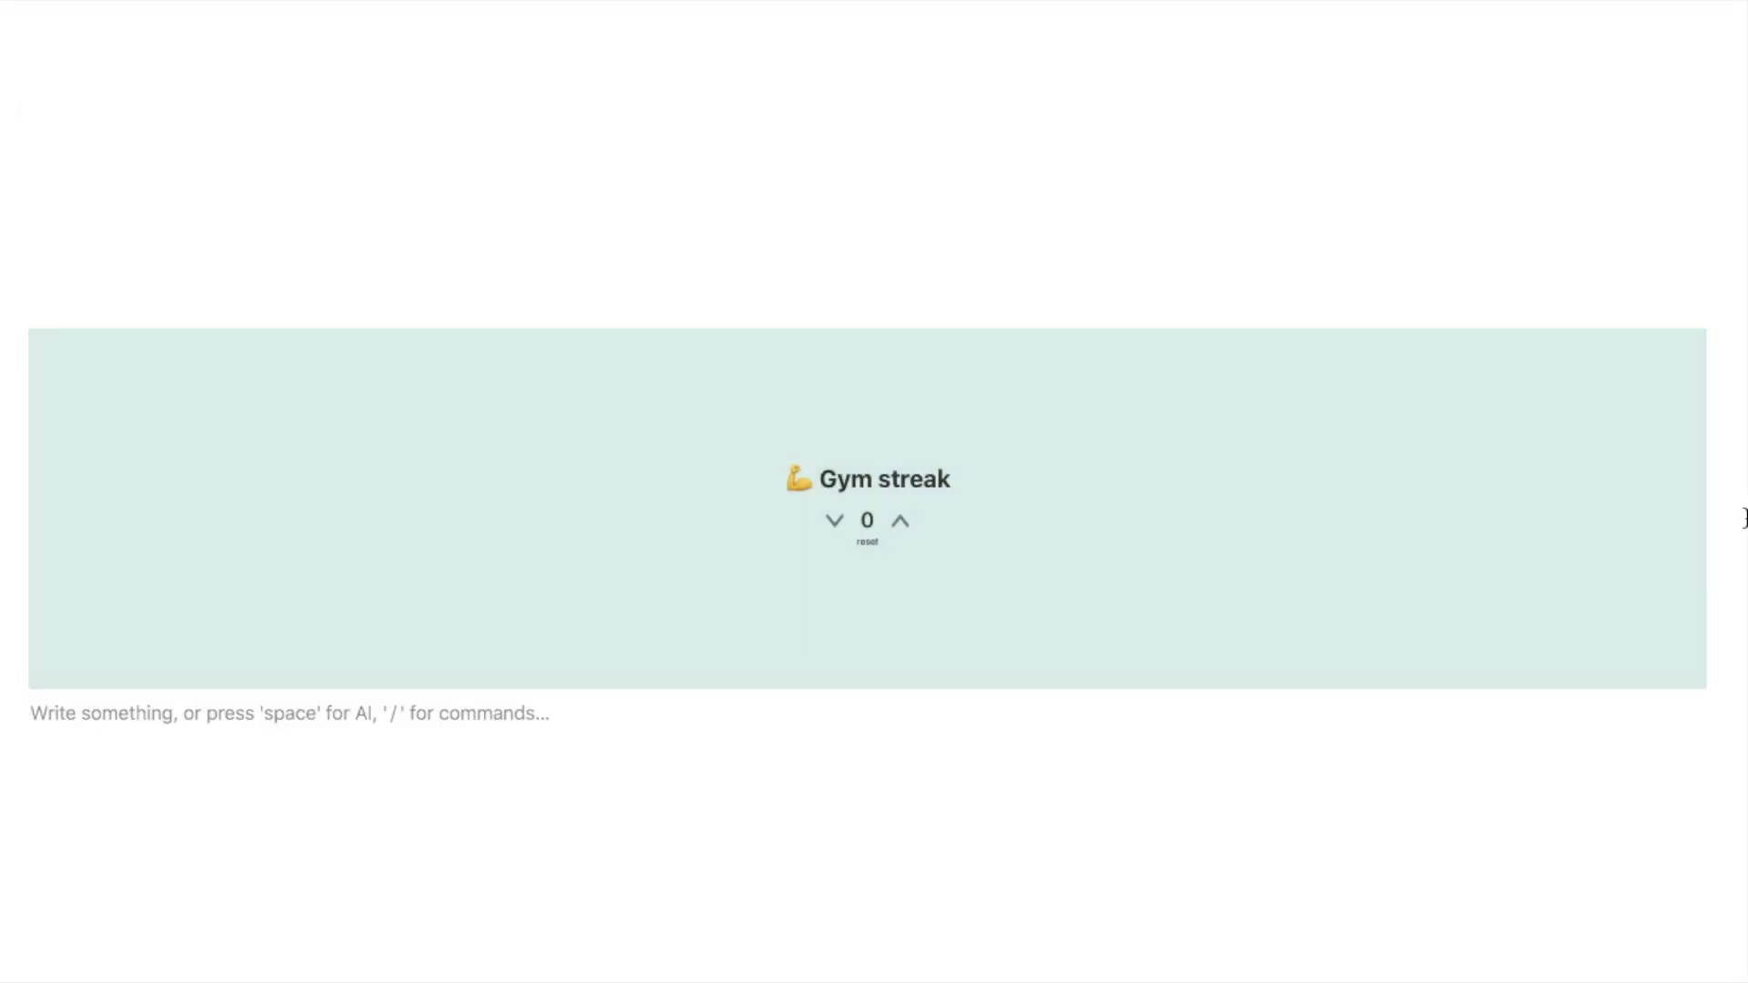
{"action": "scroll", "coordinate": [1744, 519], "scroll_direction": "down", "scroll_amount": 1}
{"action": "mouse_move", "coordinate": [1695, 466]}
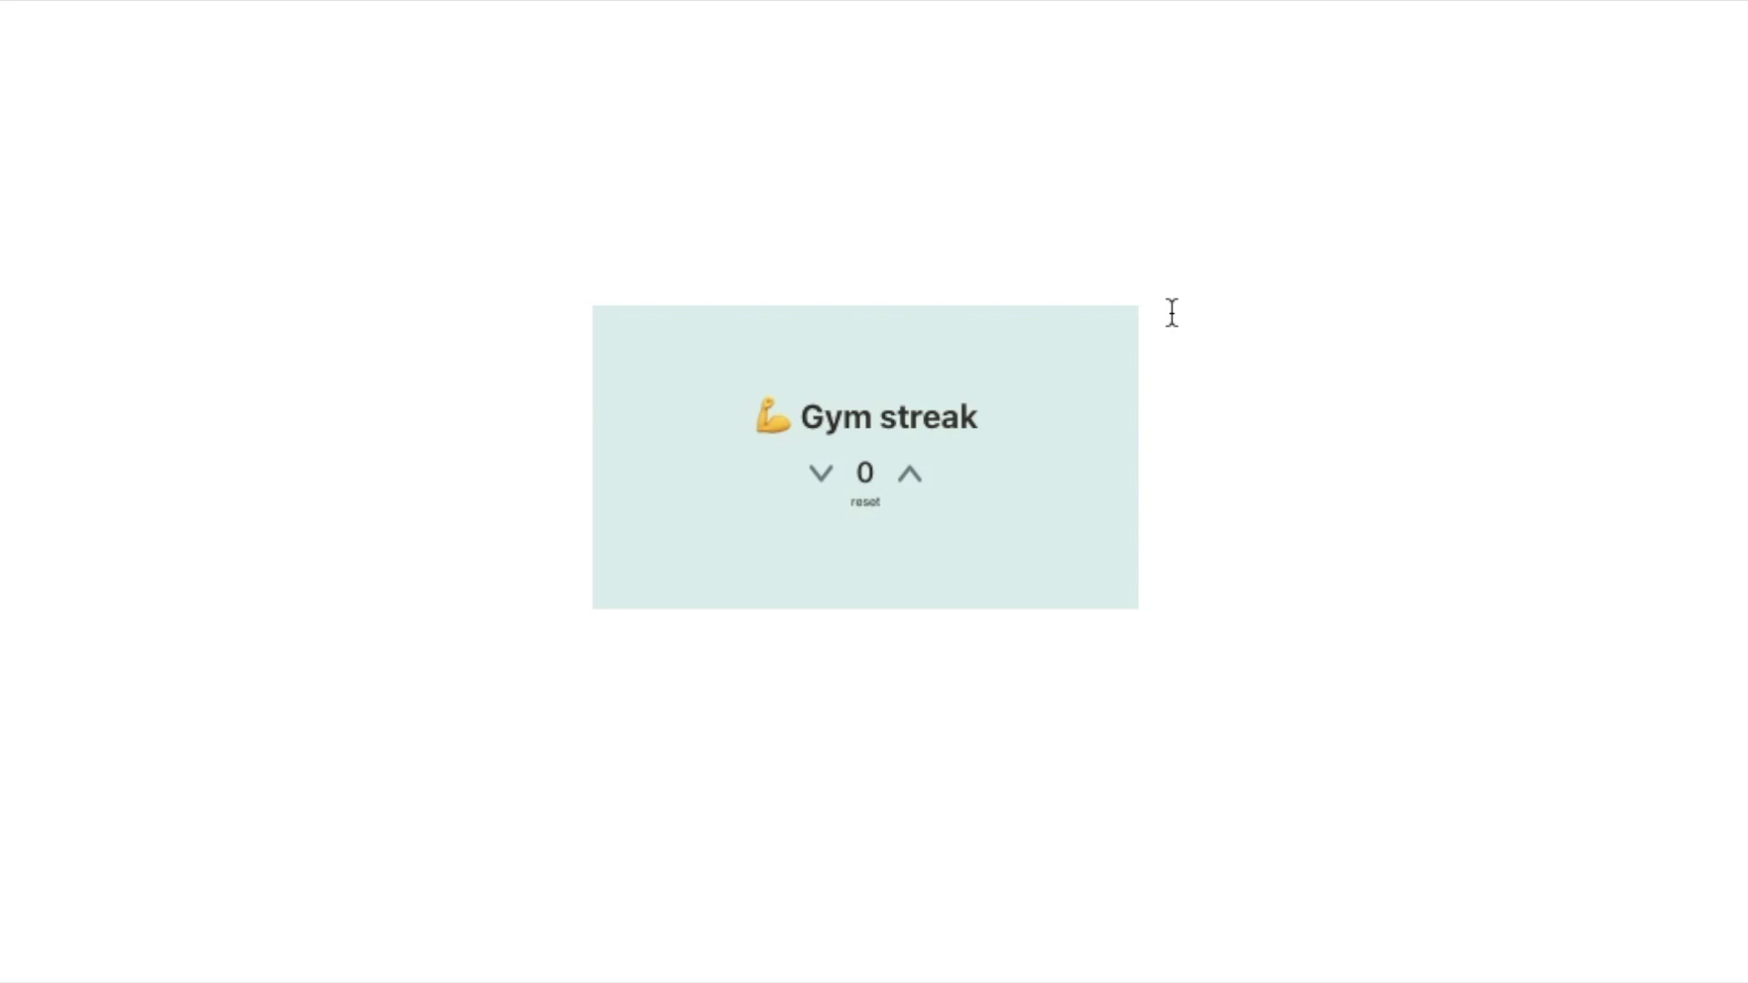
{"action": "mouse_move", "coordinate": [932, 551]}
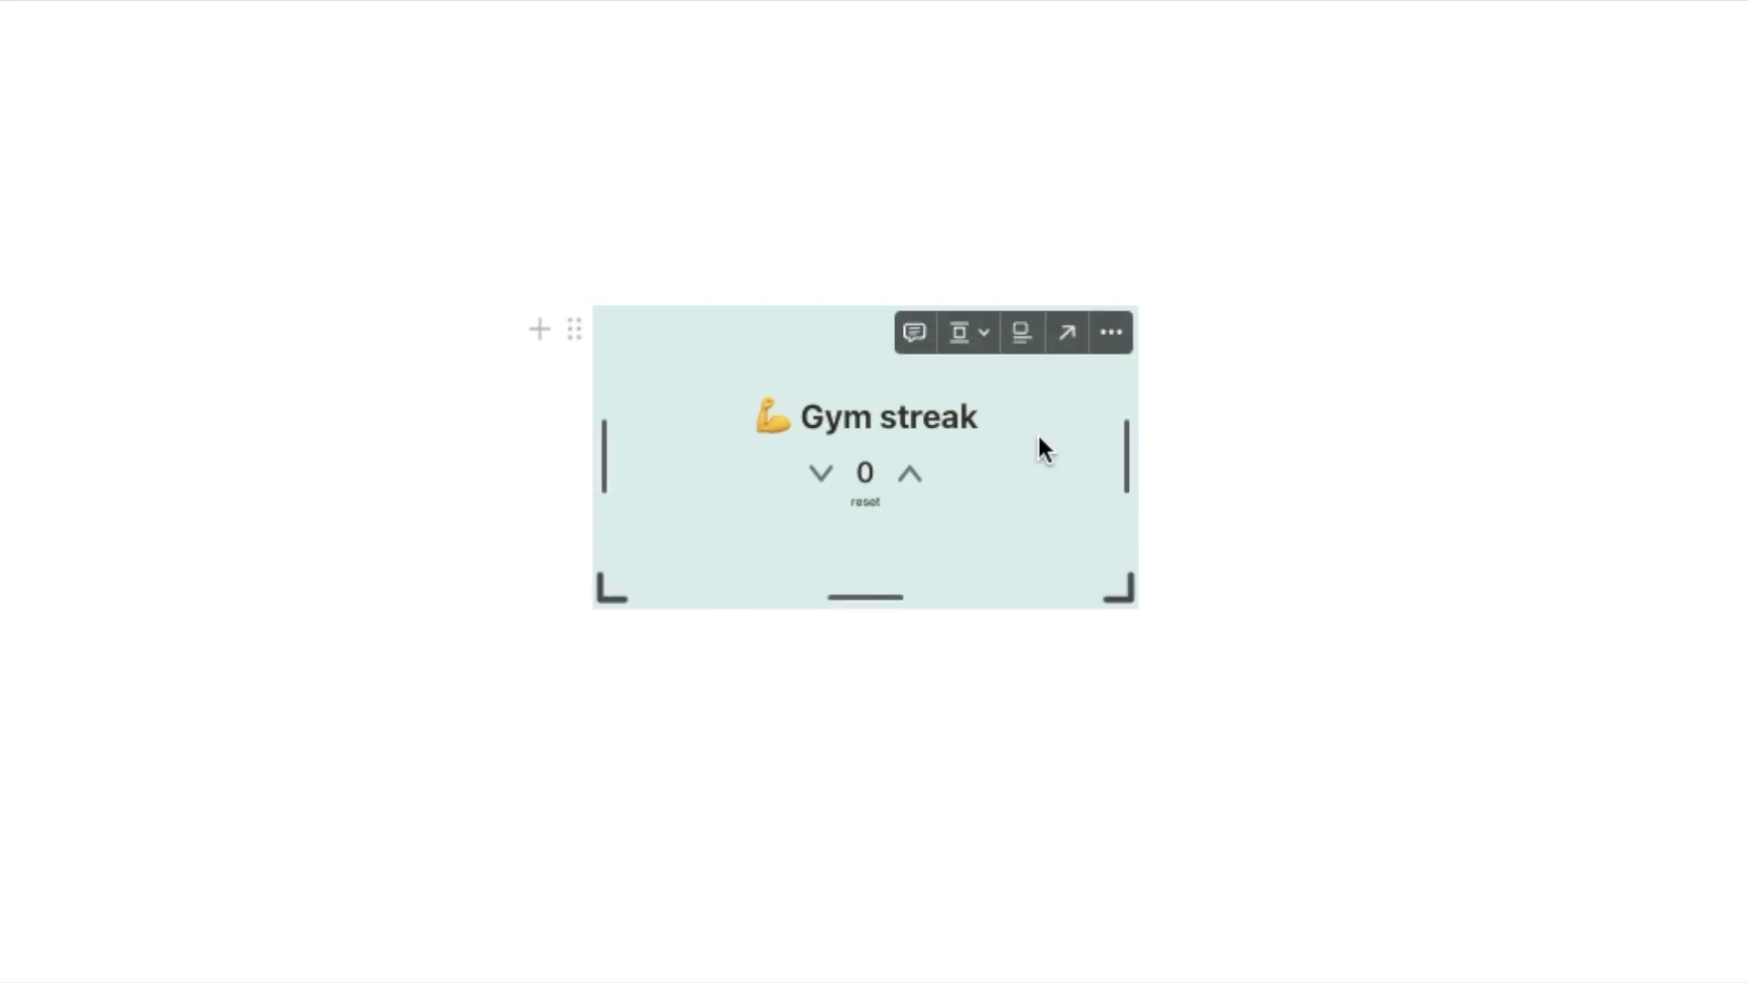
Test the embedded counter up to 3, then reset it to 0
{"action": "left_click", "coordinate": [910, 478]}
{"action": "left_click", "coordinate": [910, 478]}
{"action": "left_click", "coordinate": [910, 478]}
{"action": "left_click", "coordinate": [866, 506]}
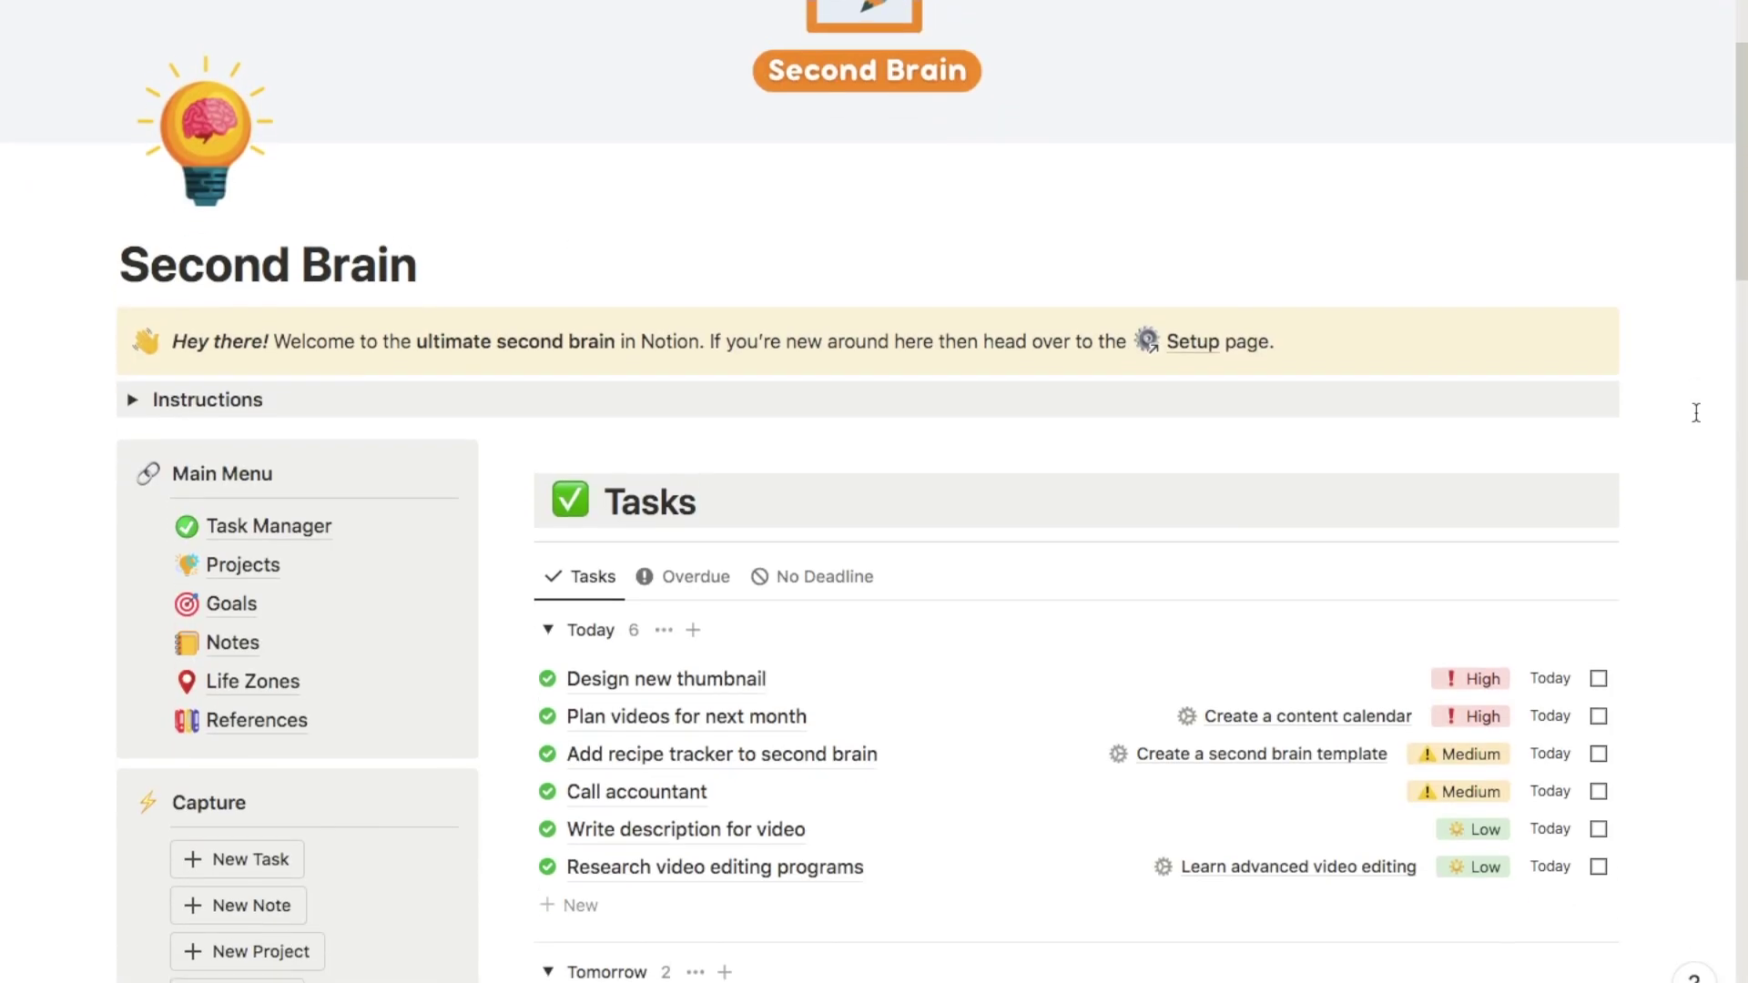
Scroll through the Second Brain page's Tasks, Projects and Goals sections
{"action": "scroll", "coordinate": [1695, 413], "scroll_direction": "down", "scroll_amount": 4}
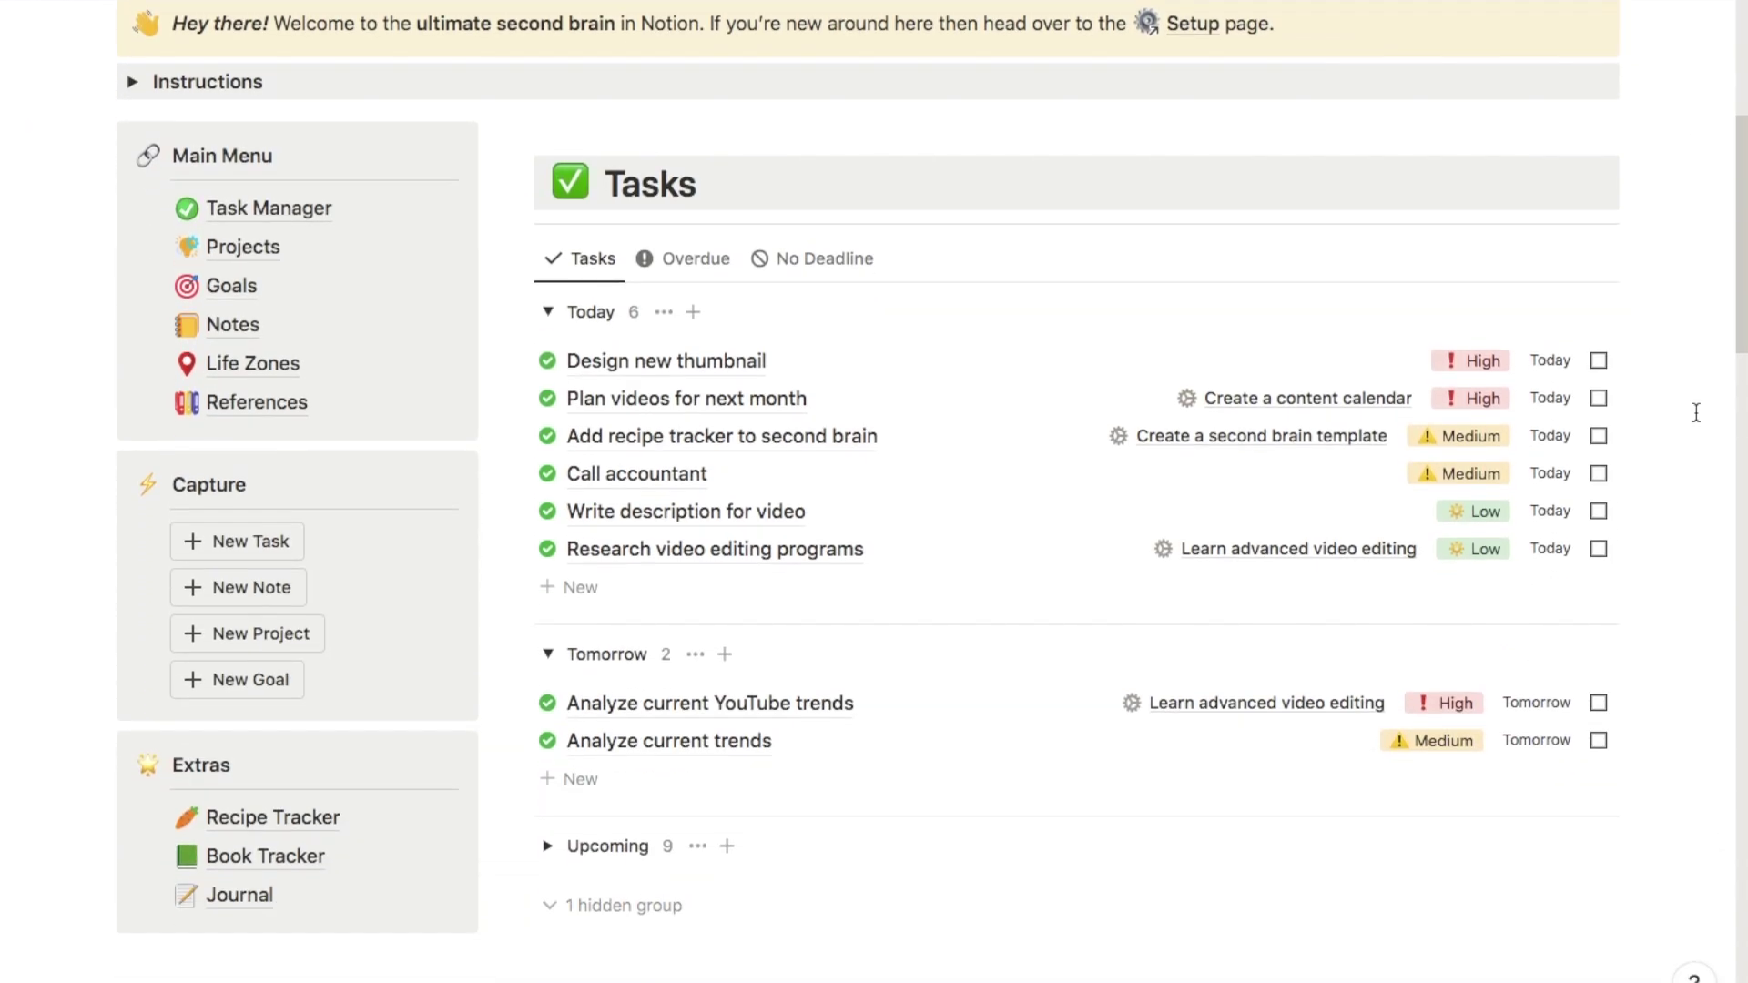
{"action": "scroll", "coordinate": [1696, 413], "scroll_direction": "down", "scroll_amount": 7}
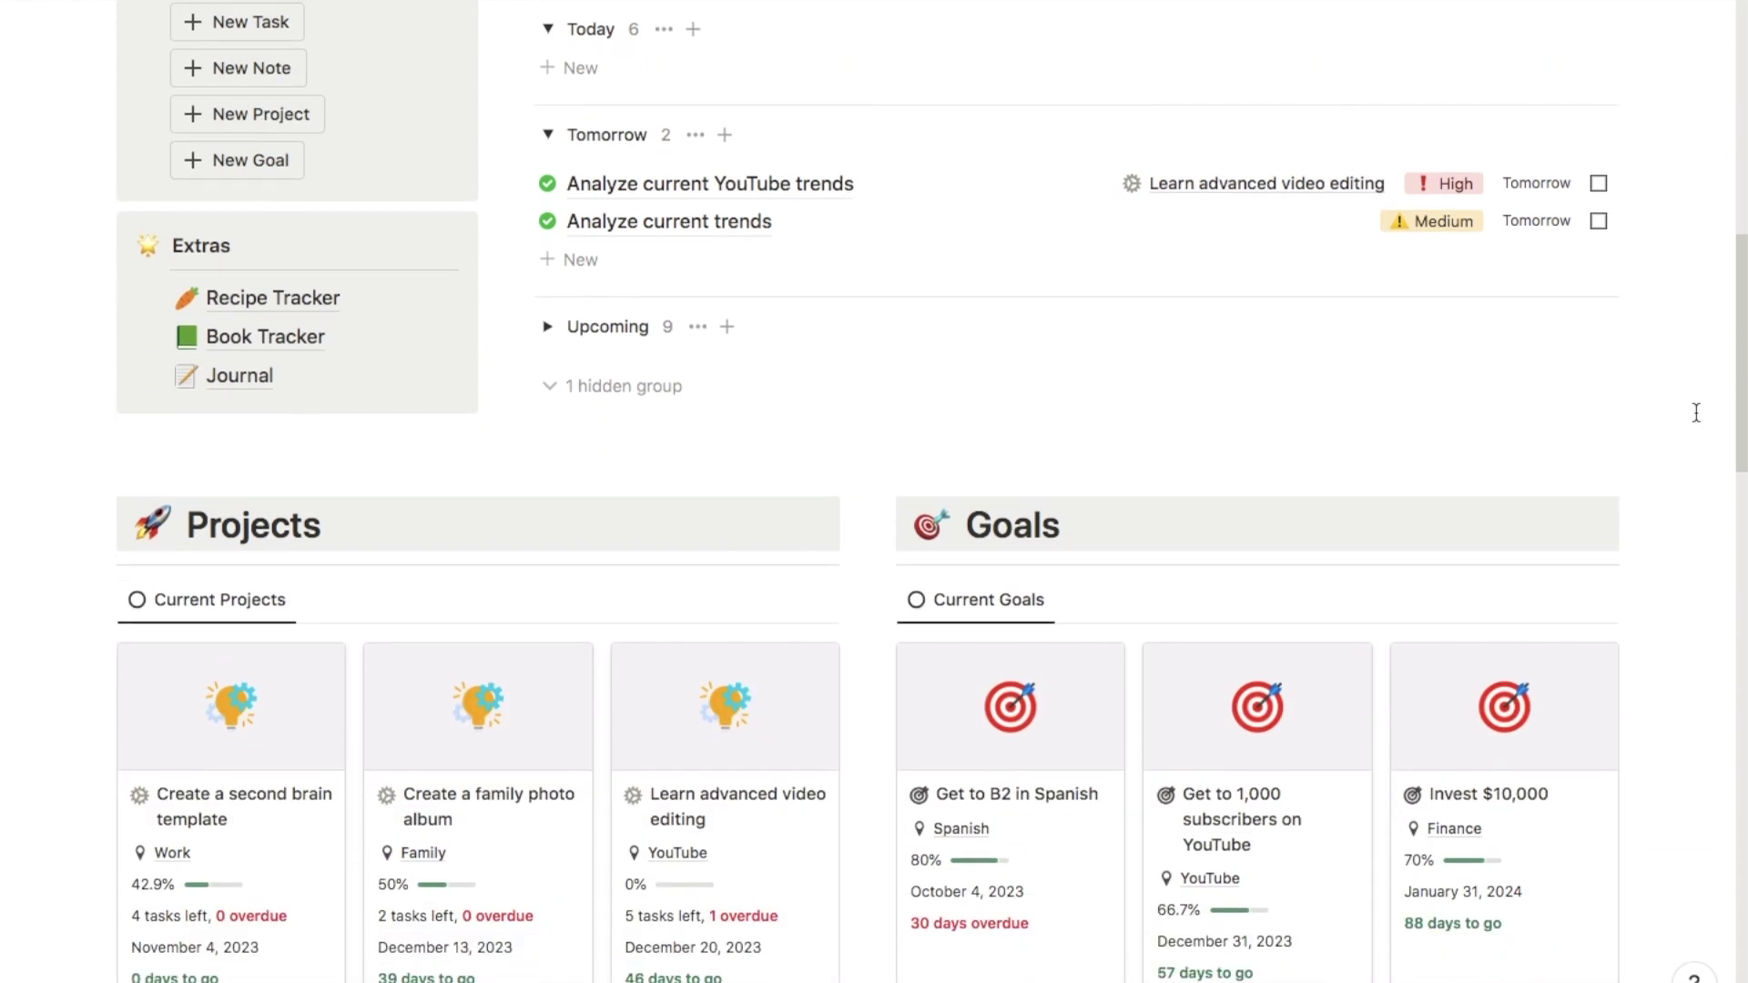
{"action": "scroll", "coordinate": [1696, 412], "scroll_direction": "down", "scroll_amount": 8}
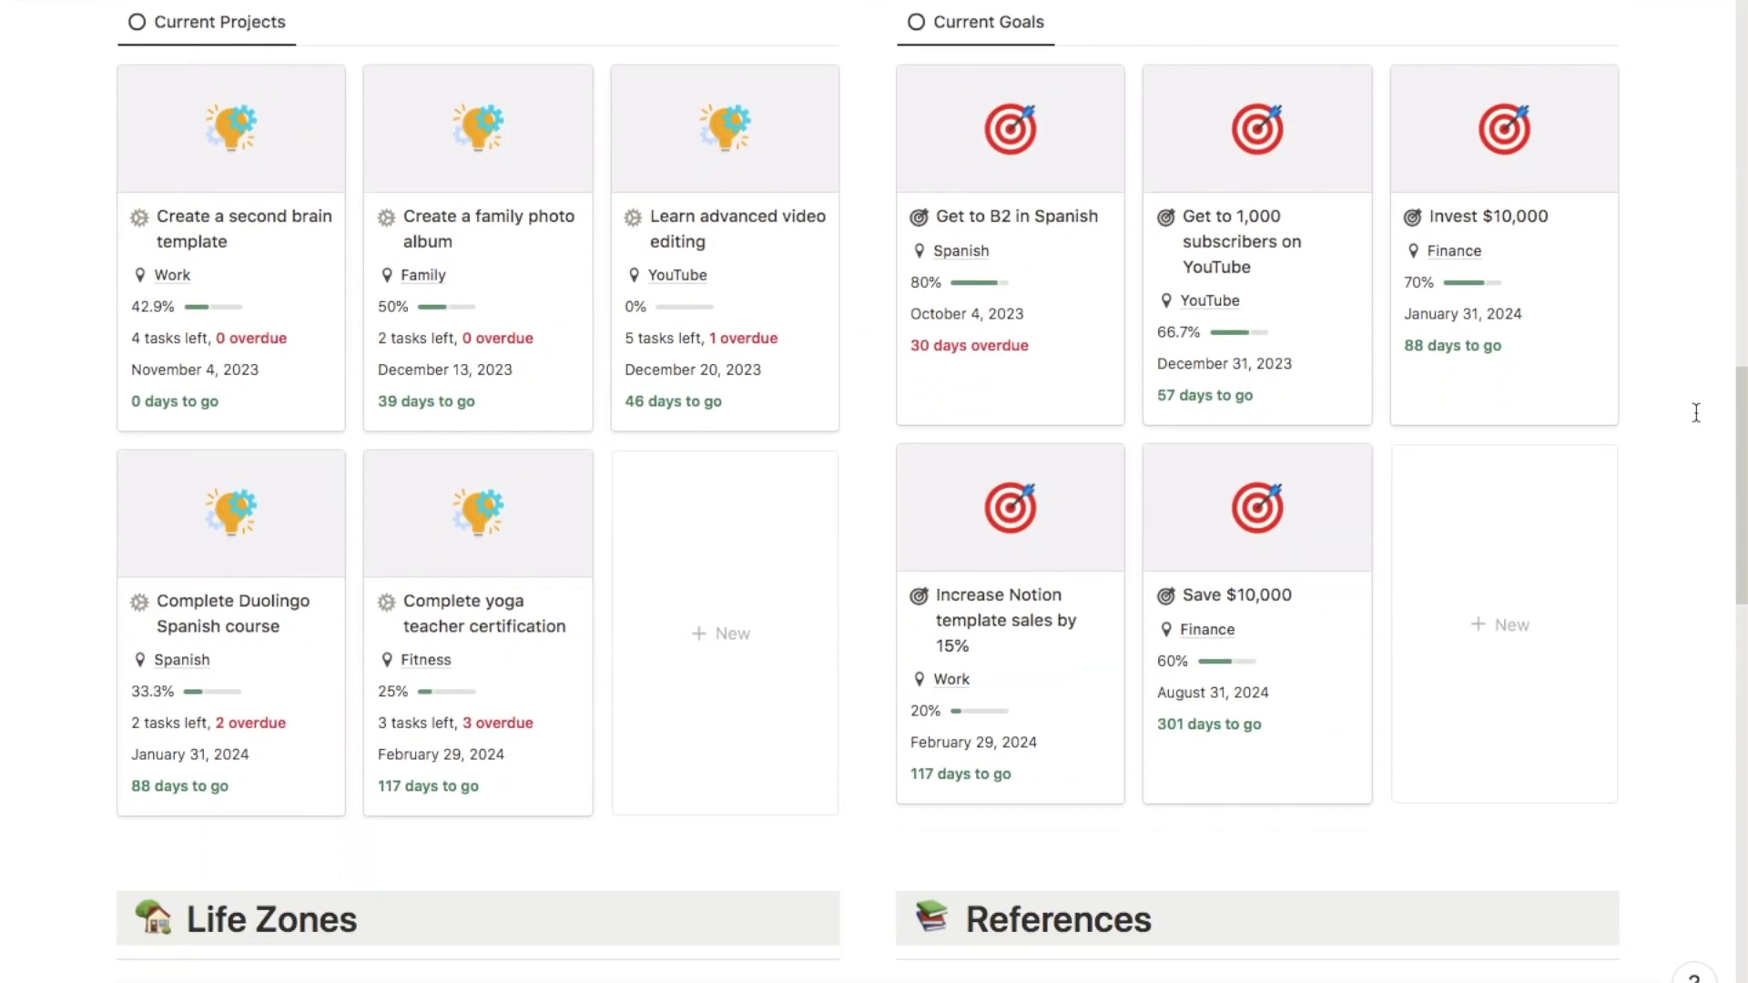